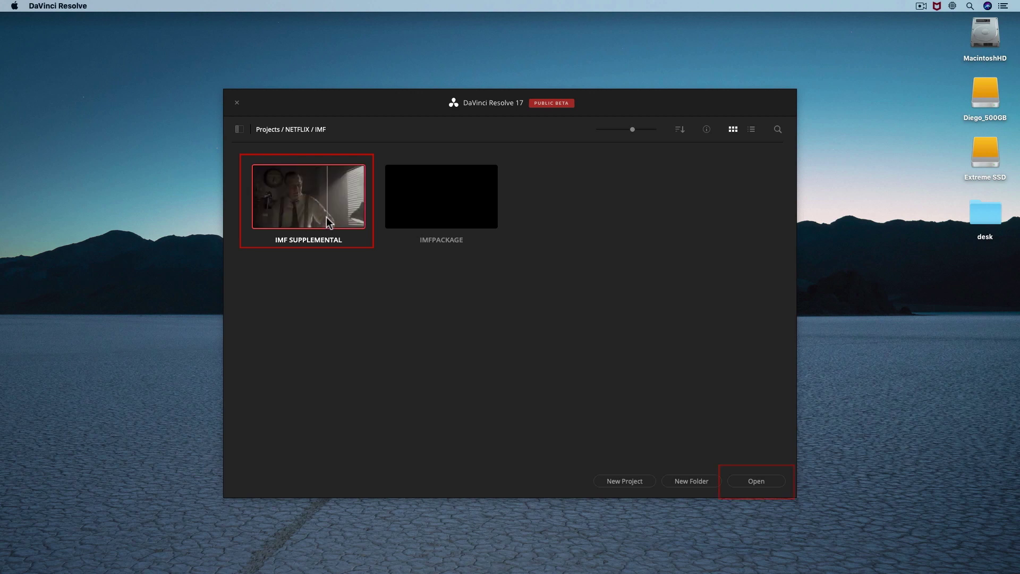
Open the IMF SUPPLEMENTAL project and browse the VIDEO PATCHES insert bins and Trainingvideos bin.
left_click(762, 480)
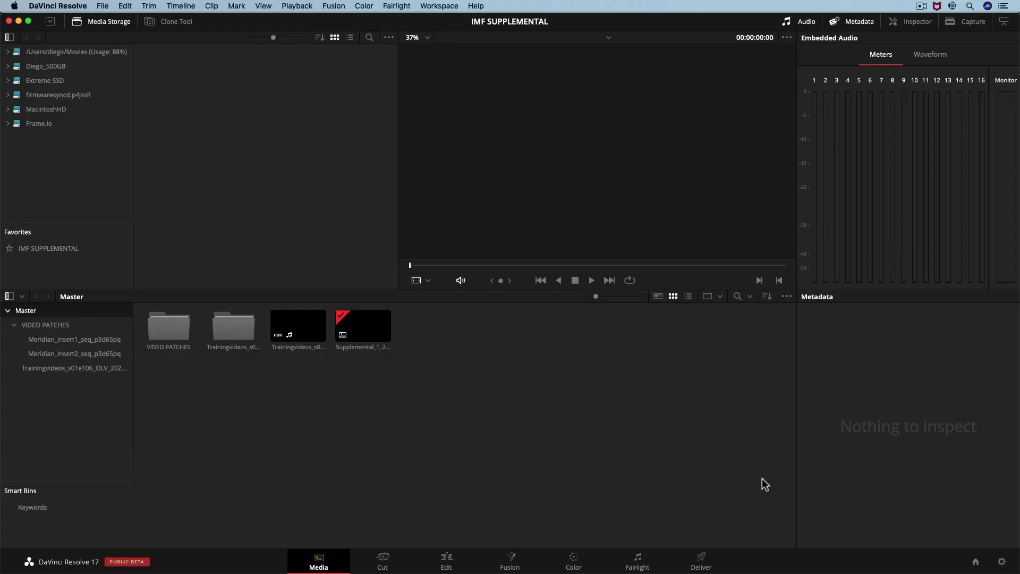
left_click(292, 326)
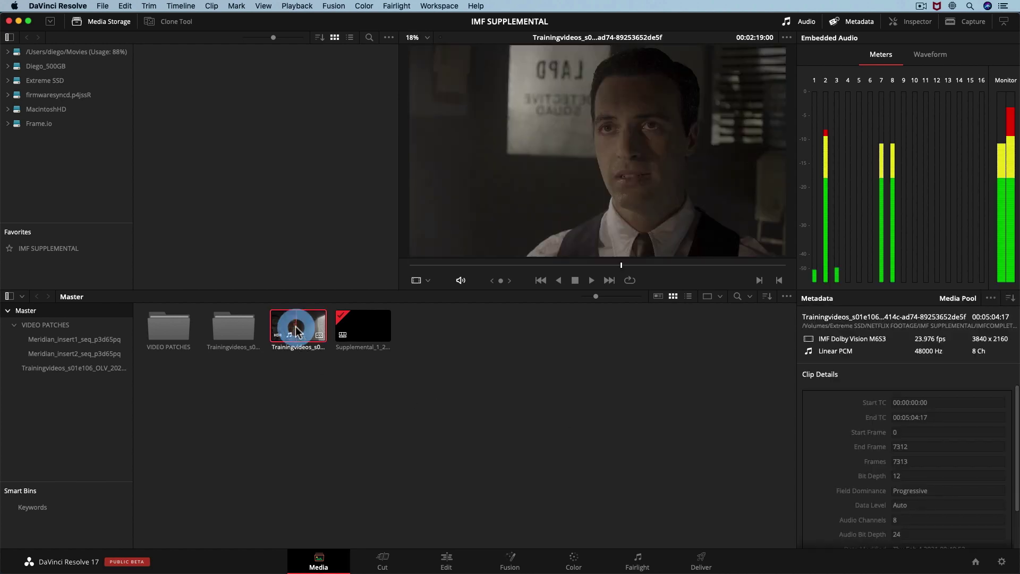
left_click(49, 326)
left_click(47, 339)
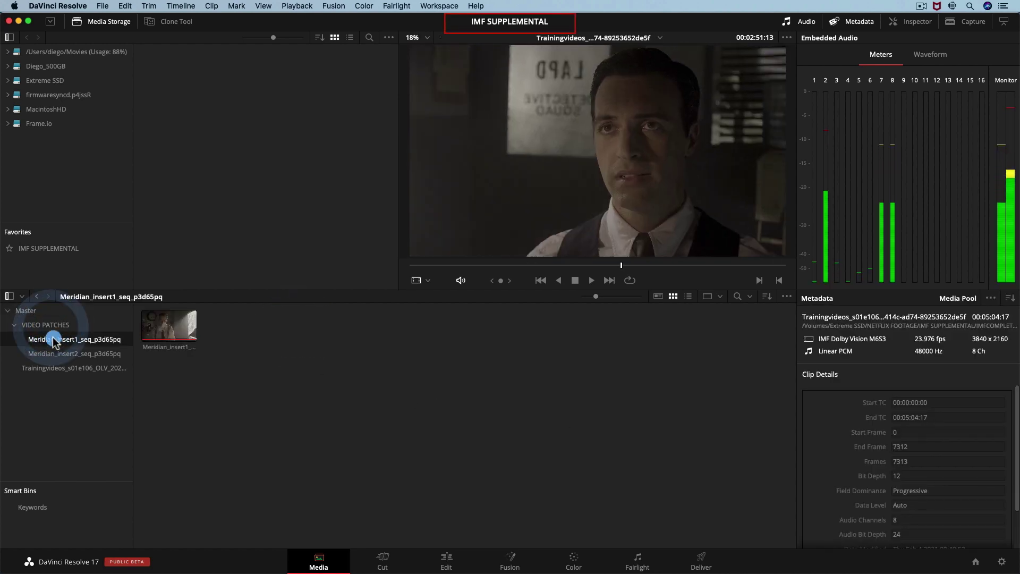
left_click(58, 353)
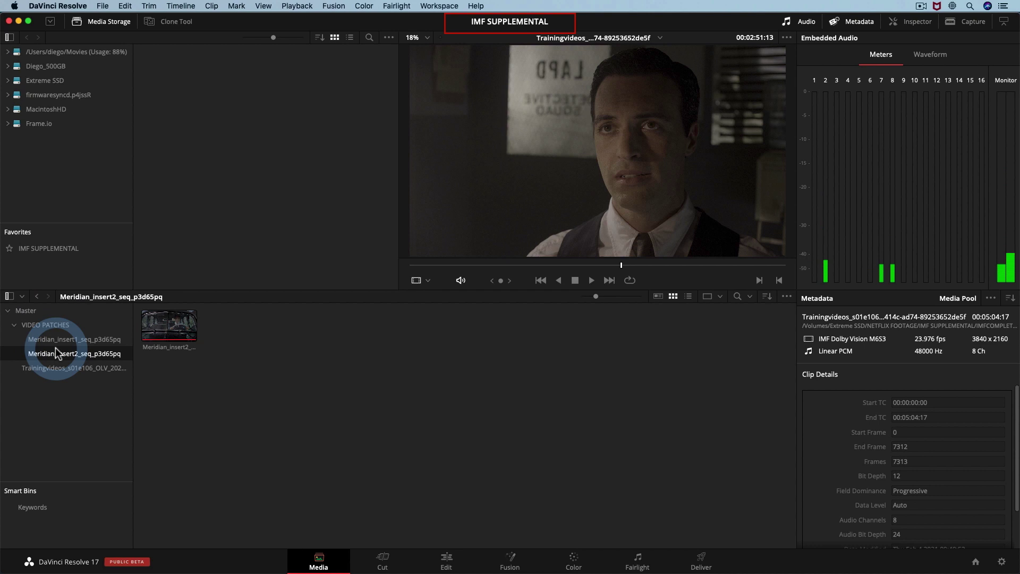
left_click(57, 367)
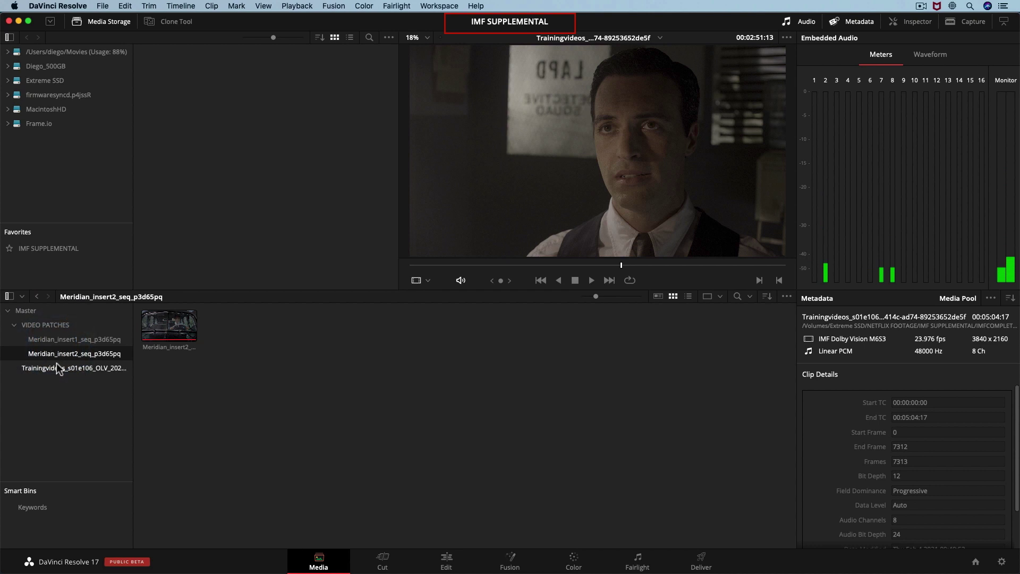
On the Edit page, scrub the timeline playhead back to 00:00:34:18.
left_click(448, 563)
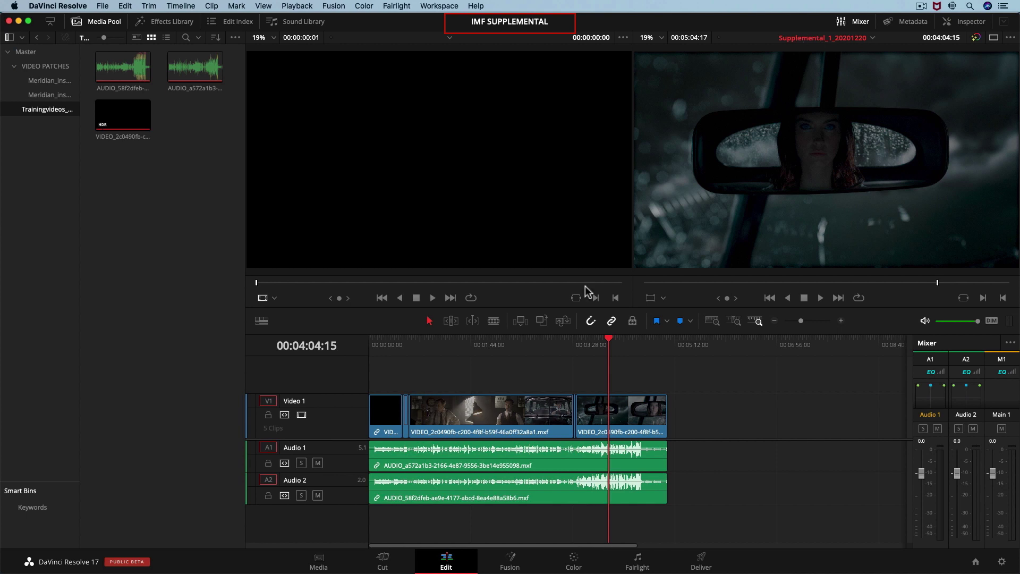
left_click(582, 346)
left_click_drag(579, 345, 370, 345)
Back on the Media page, load the VIDEO_2c0490fb clip into the viewer.
left_click(319, 562)
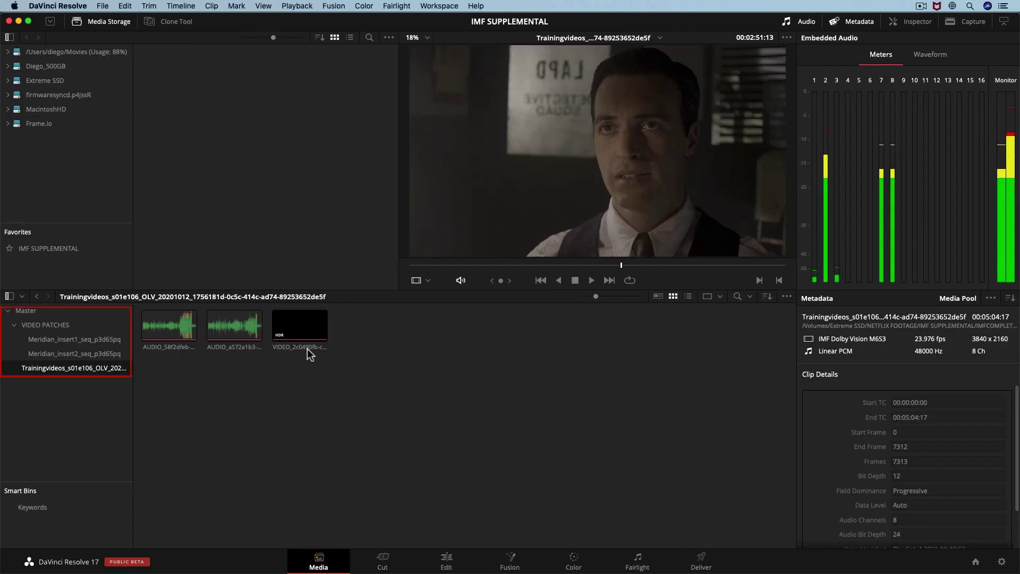
left_click(308, 332)
left_click(308, 332)
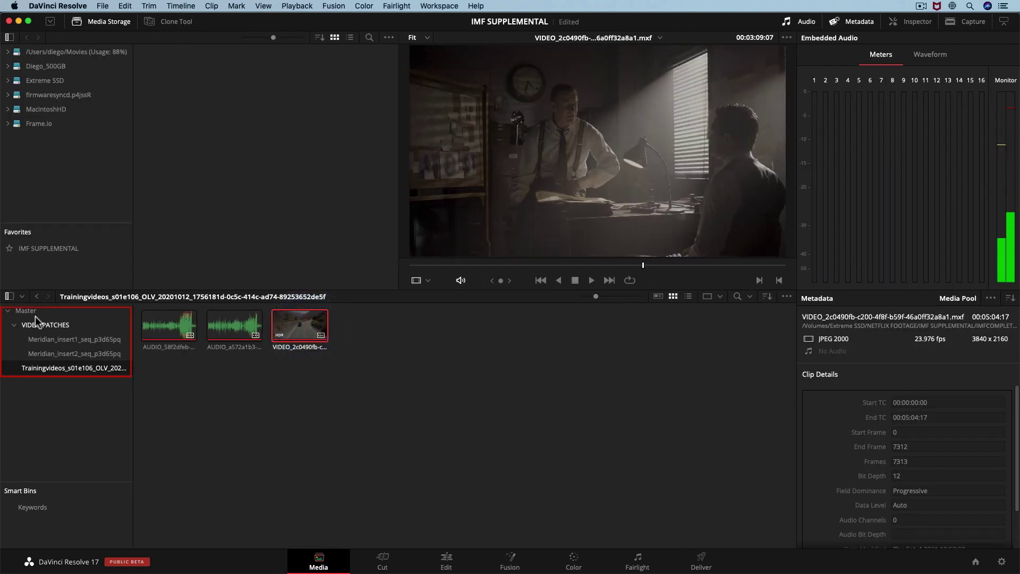
From the Master bin, load the Trainingvideos IMF clip and play it back.
left_click(27, 311)
left_click(300, 325)
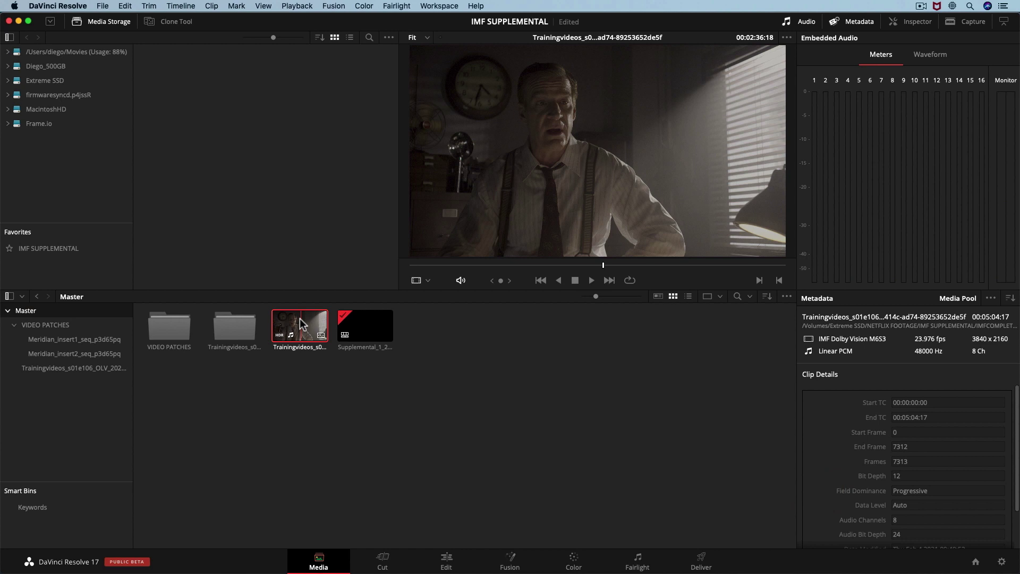
left_click(302, 323)
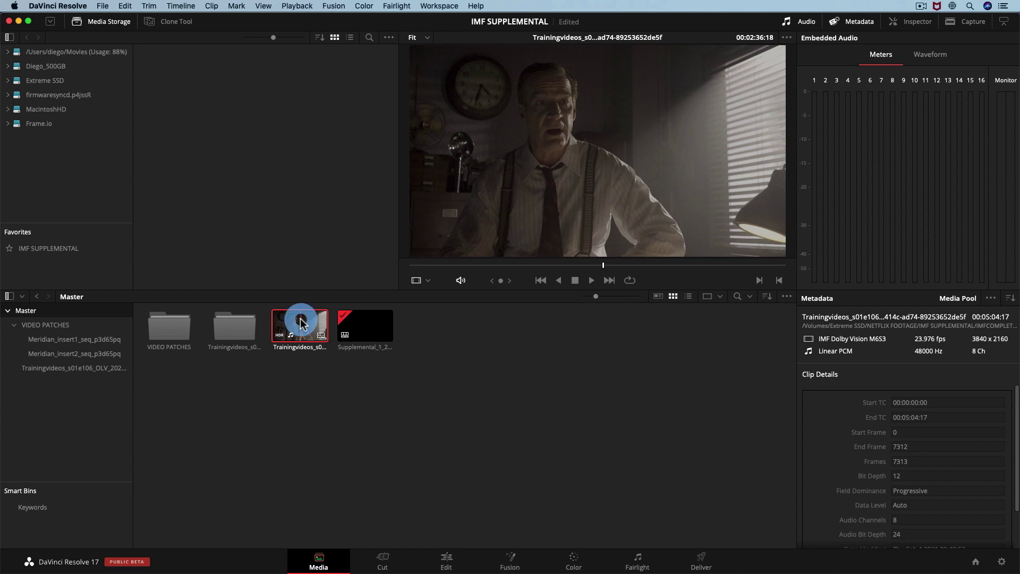
key("space")
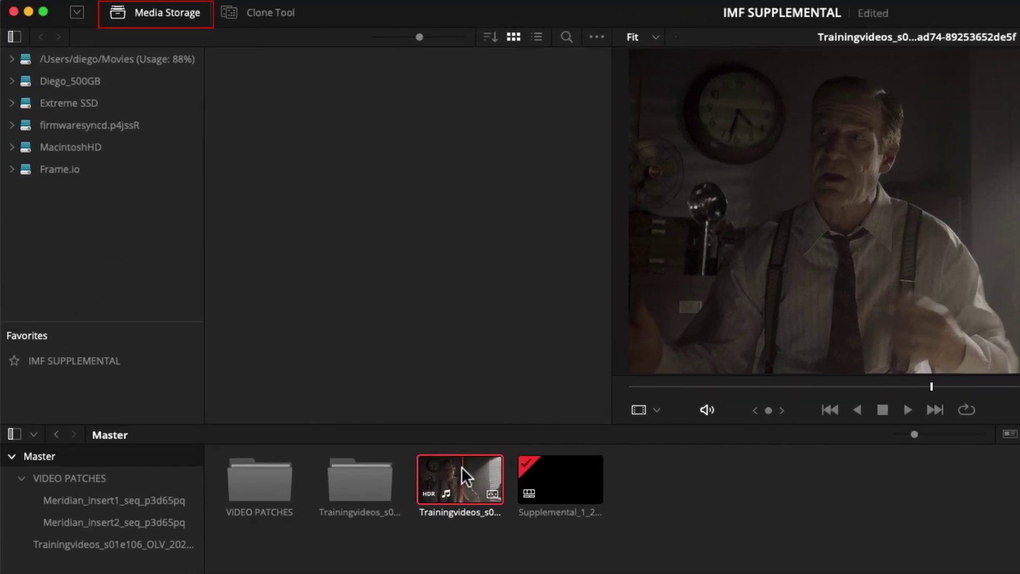
In Media Storage, browse IMF SUPPLEMENTAL's IMFSUPVIDEO1 and AUDIO PATCH folders and preview Meridian_5.1_C_adjustment.wav.
left_click(103, 360)
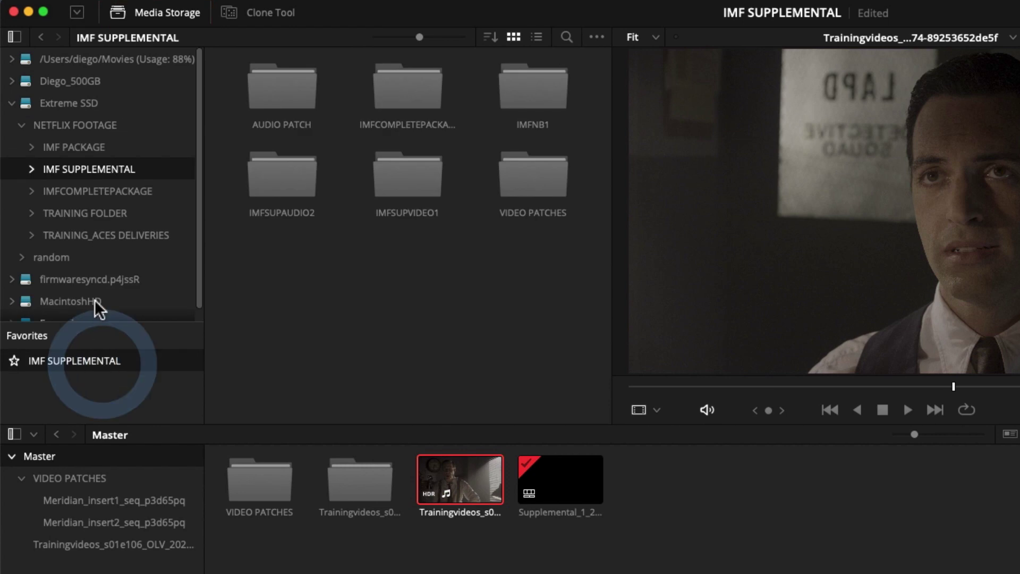
left_click(31, 169)
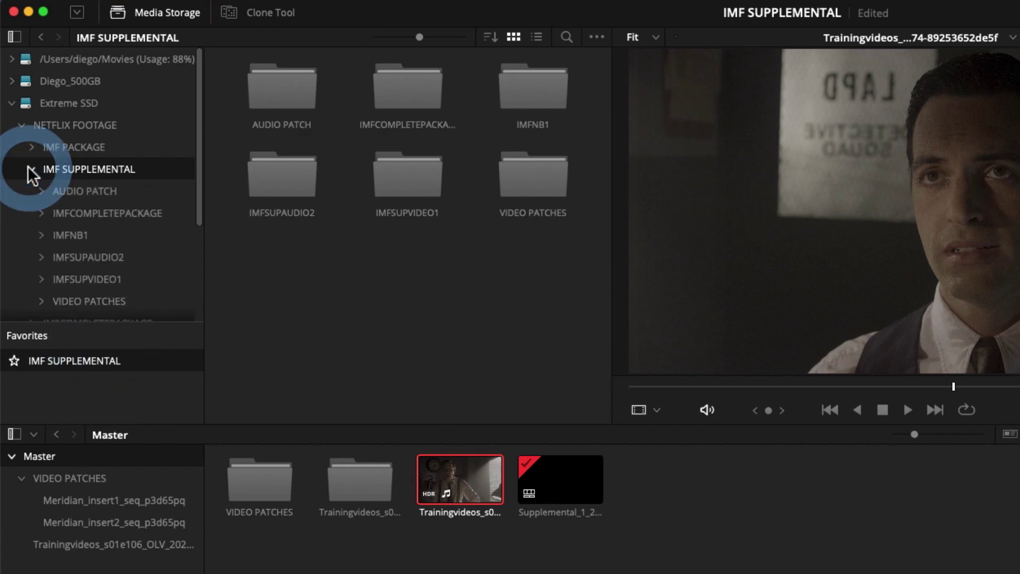
left_click(93, 282)
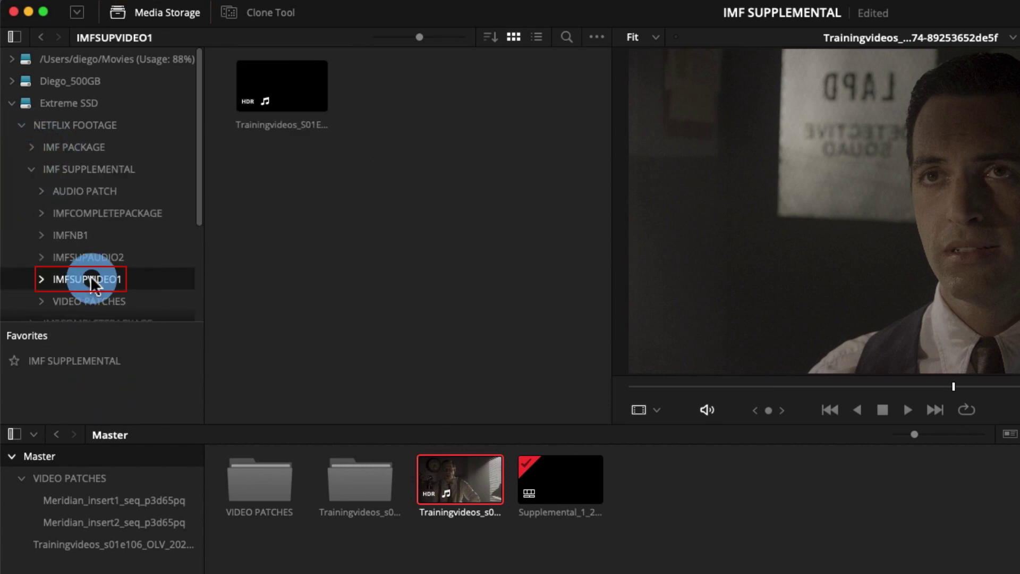
left_click(86, 192)
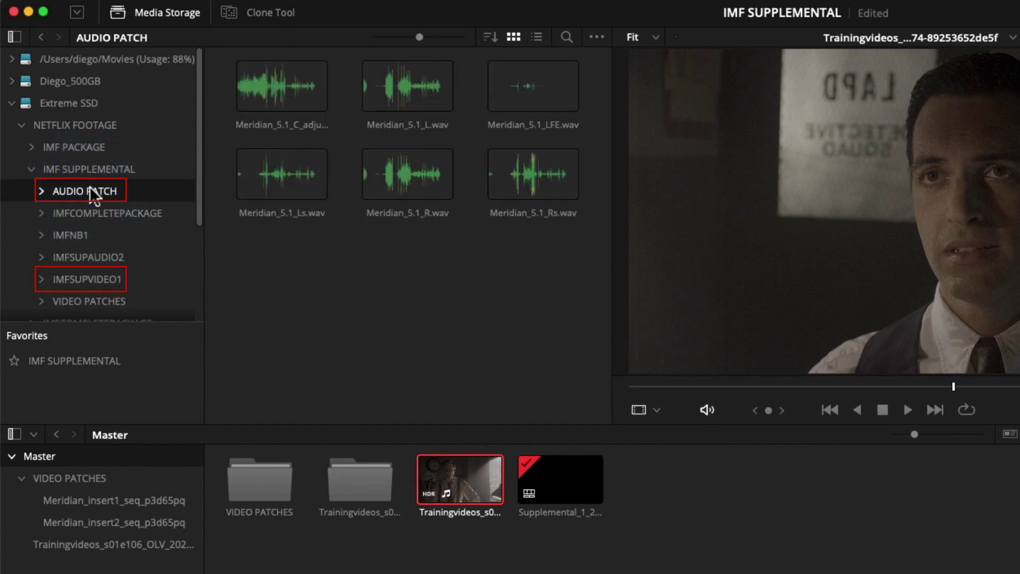
left_click(256, 95)
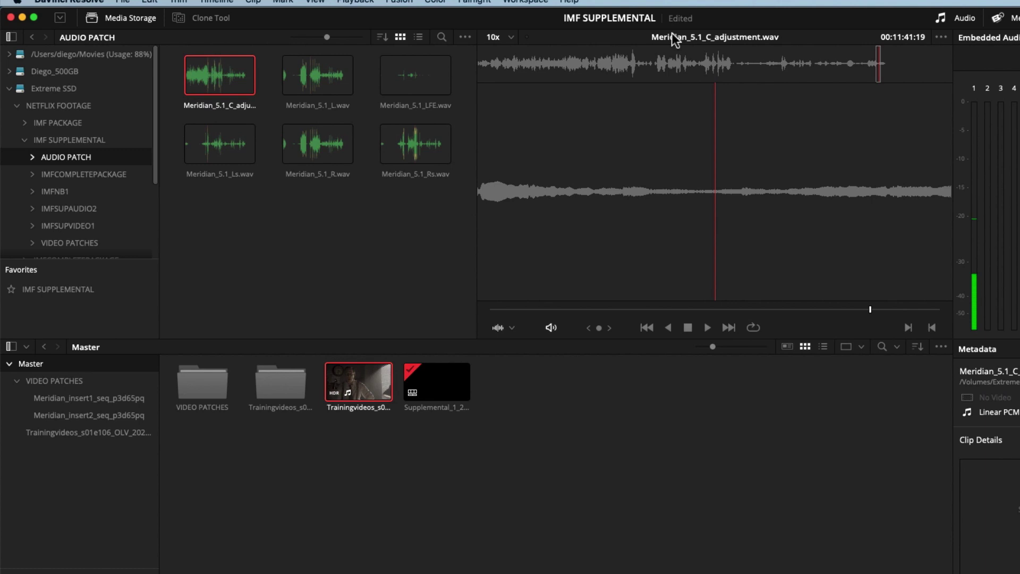
Add the IMFSUPVIDEO1 and AUDIO PATCH folders to the Media Pool as bins.
left_click(60, 195)
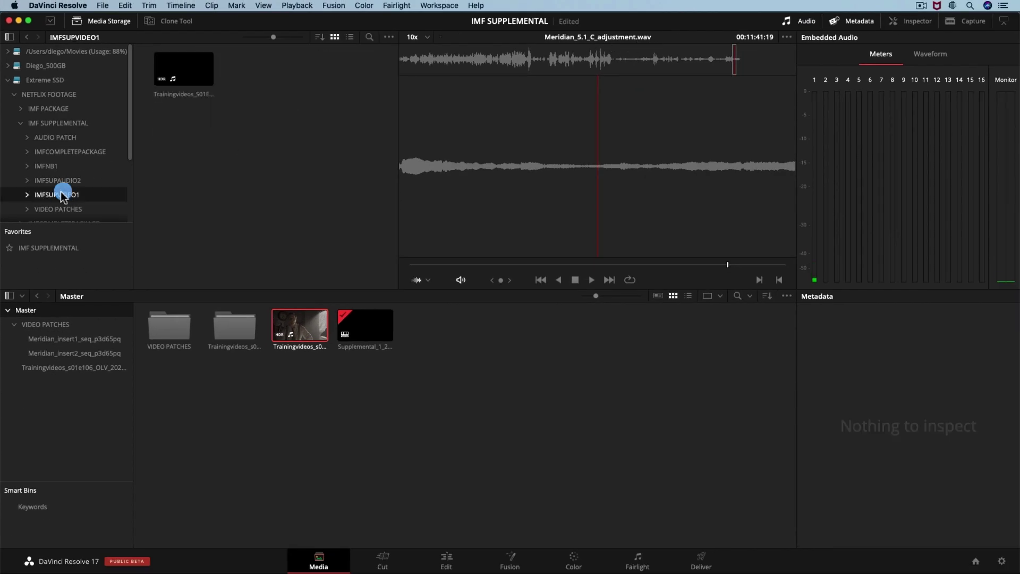
left_click_drag(59, 195, 75, 409)
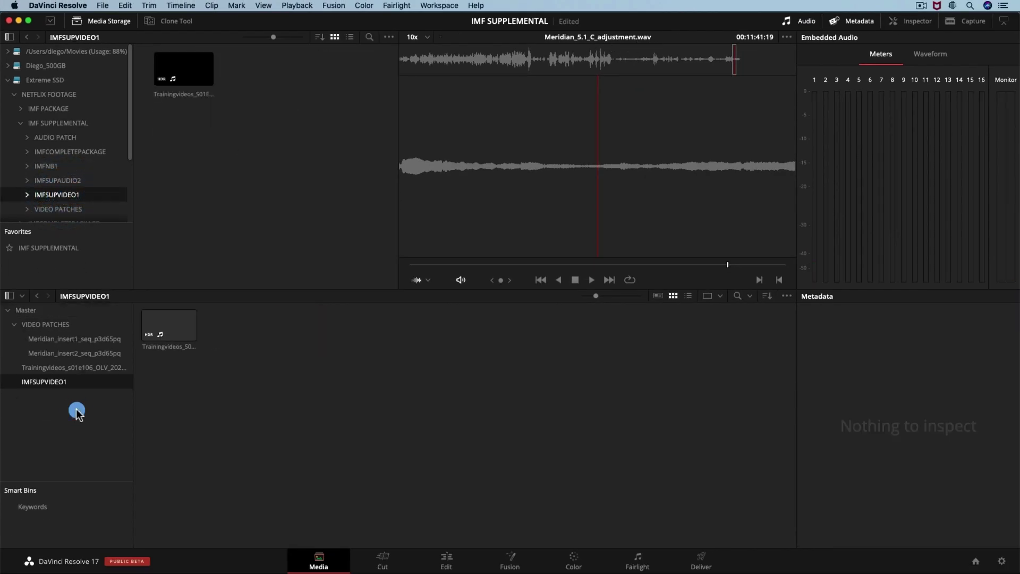
left_click(59, 137)
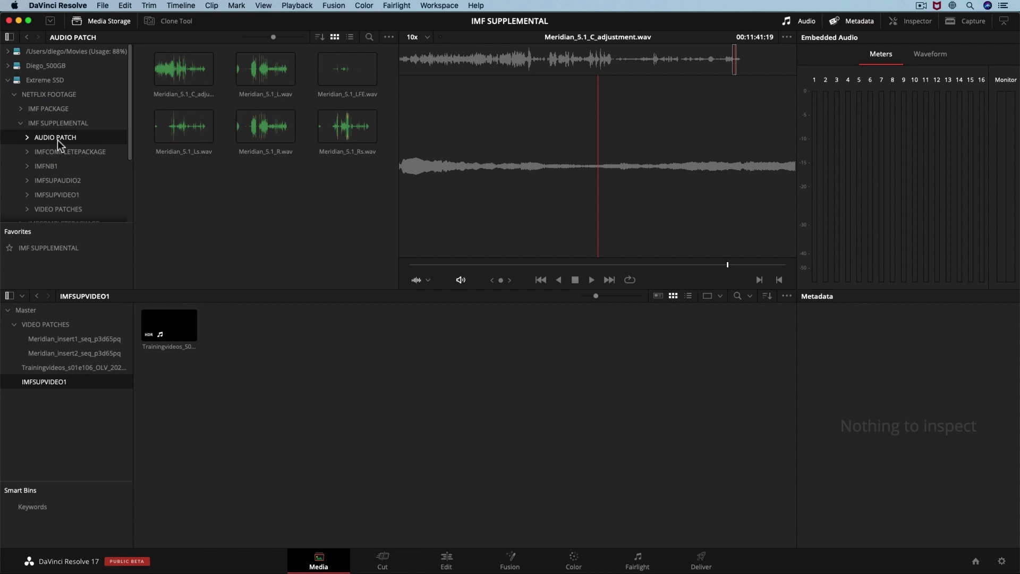
left_click_drag(57, 139, 73, 422)
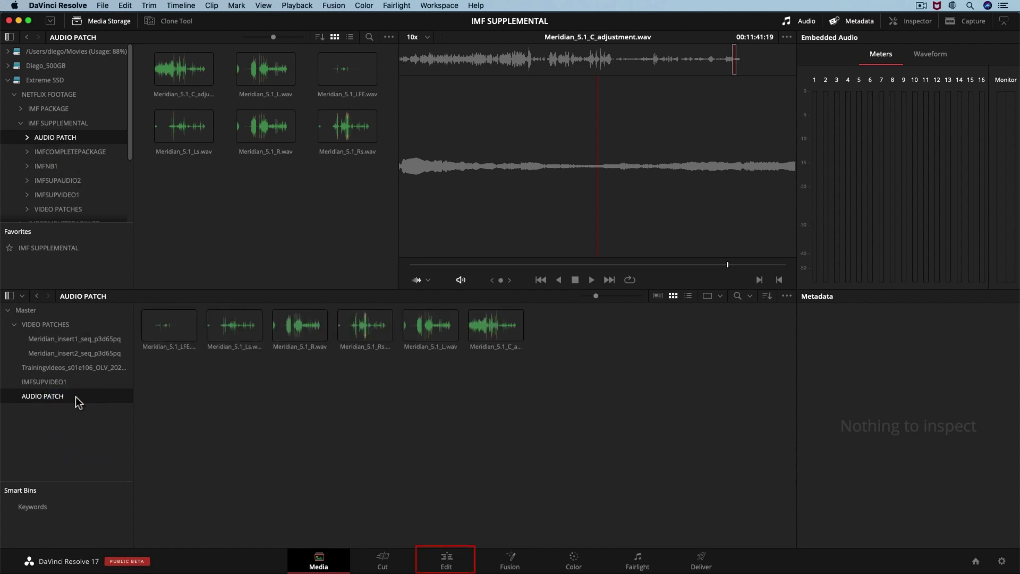
On the Edit page, start a new timeline from the Trainingvideos clip's composition playlist.
left_click(455, 562)
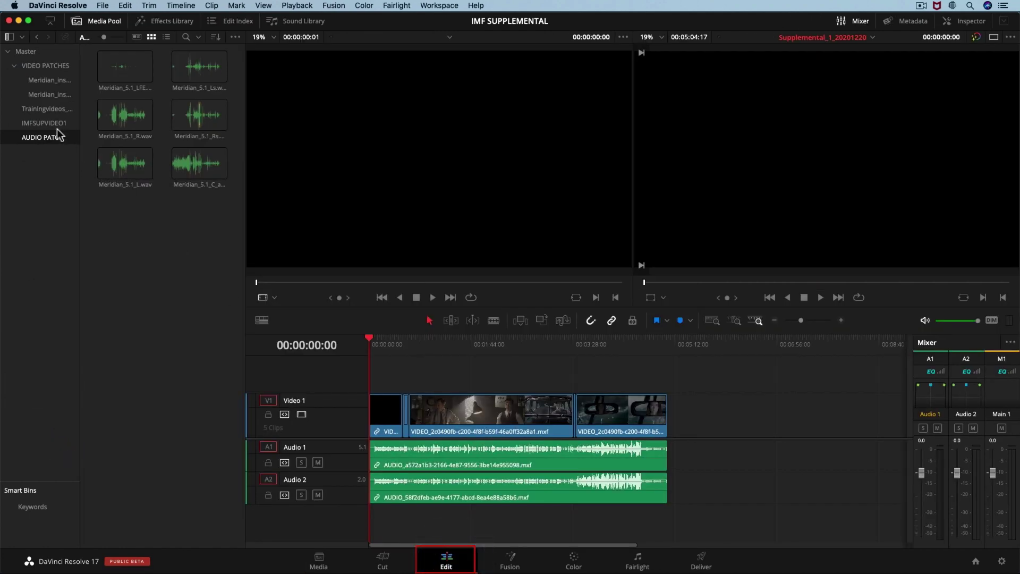
left_click(51, 123)
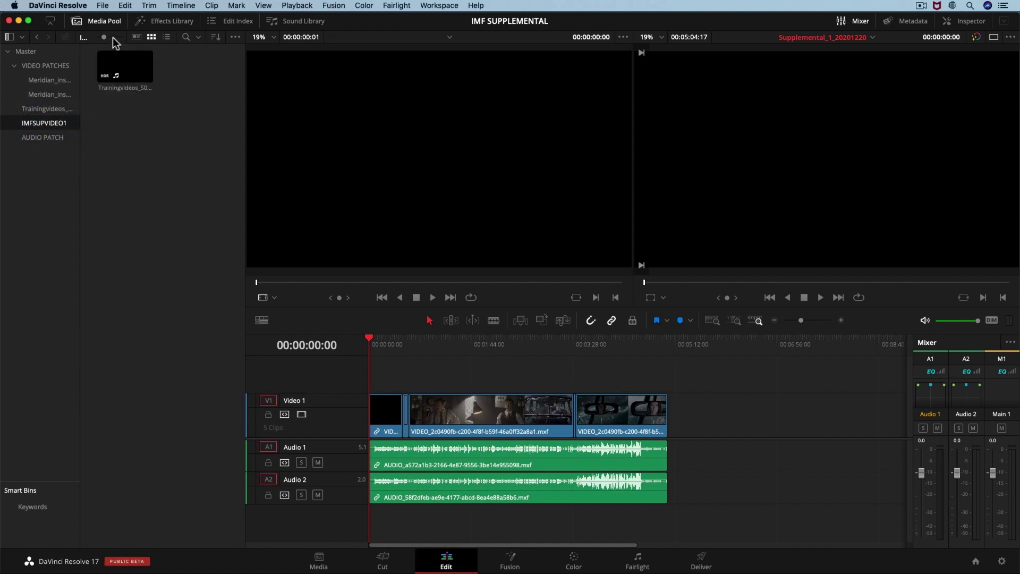
left_click(160, 77)
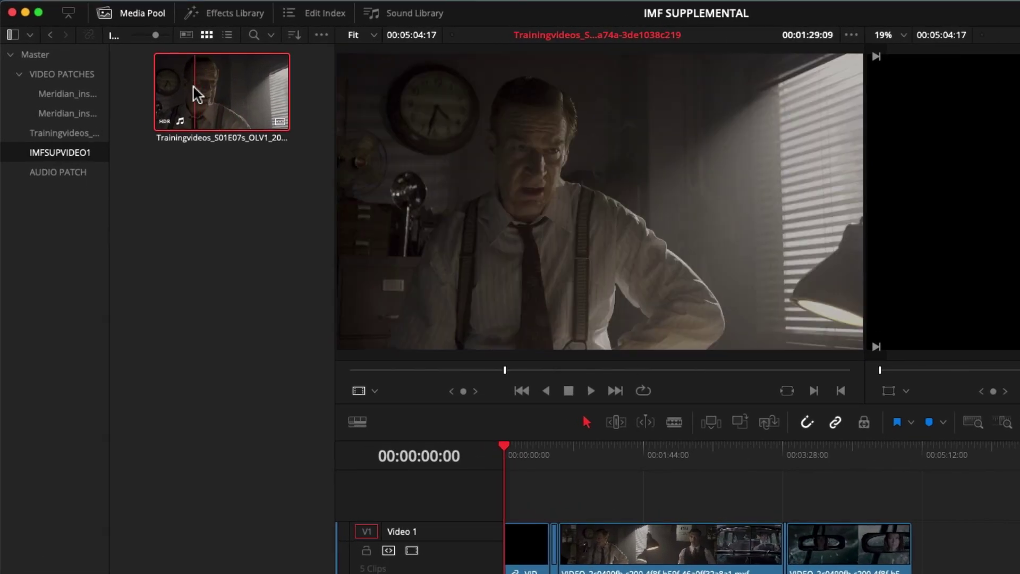
right_click(170, 84)
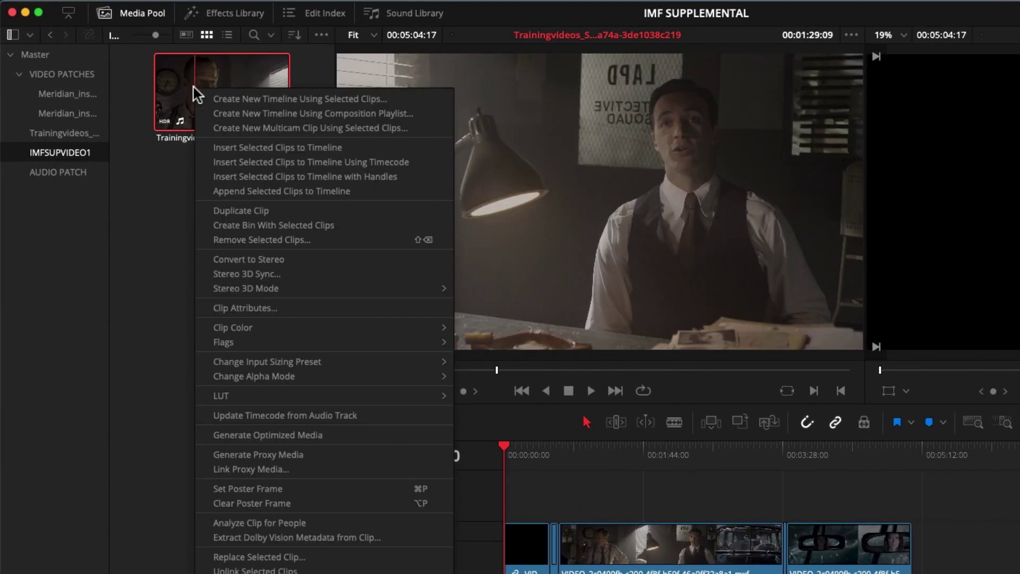
left_click(253, 114)
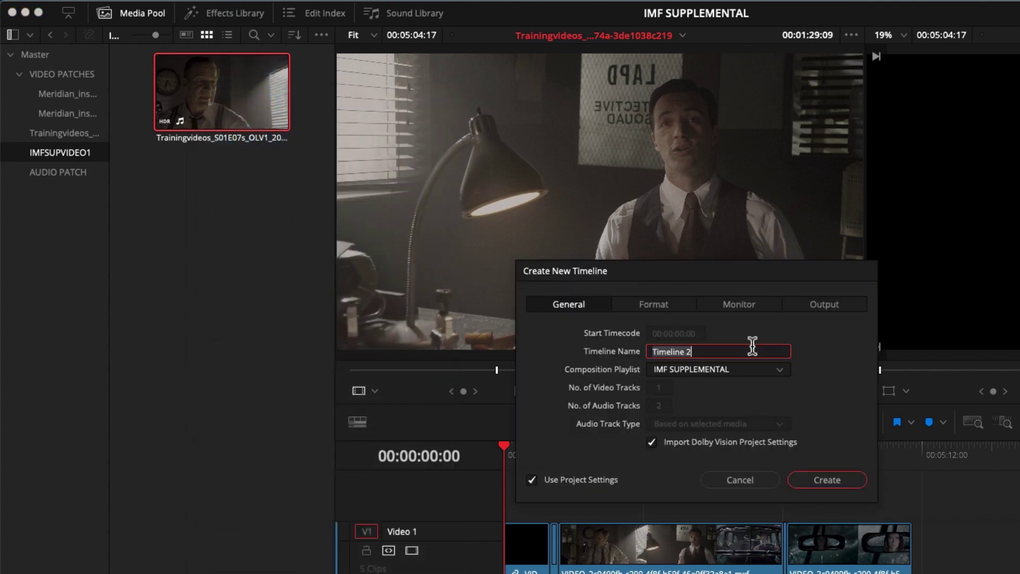
Keep the IMF SUPPLEMENTAL playlist, name the timeline Supplemental_2_20201220 and create it.
left_click(779, 371)
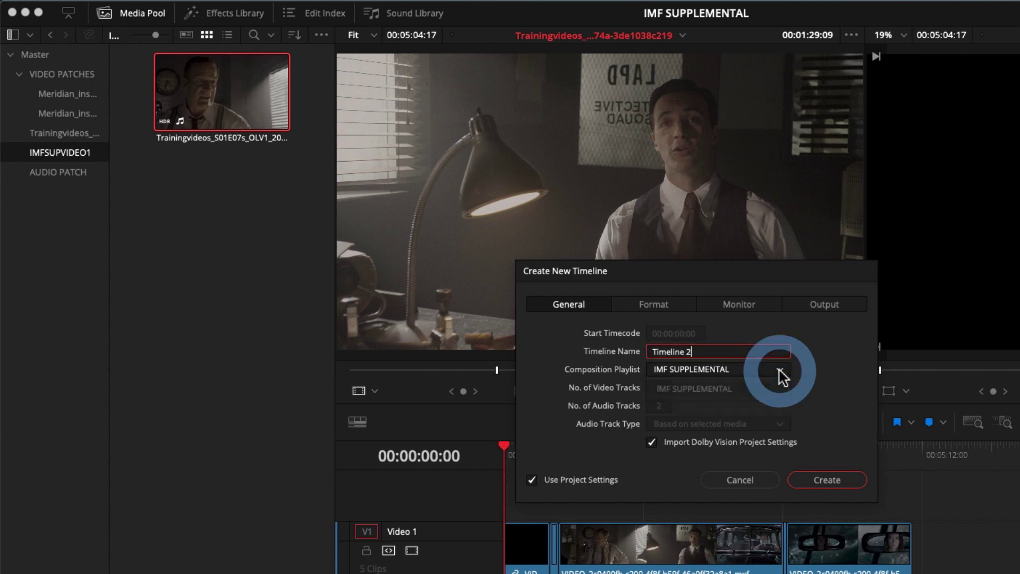
left_click(779, 369)
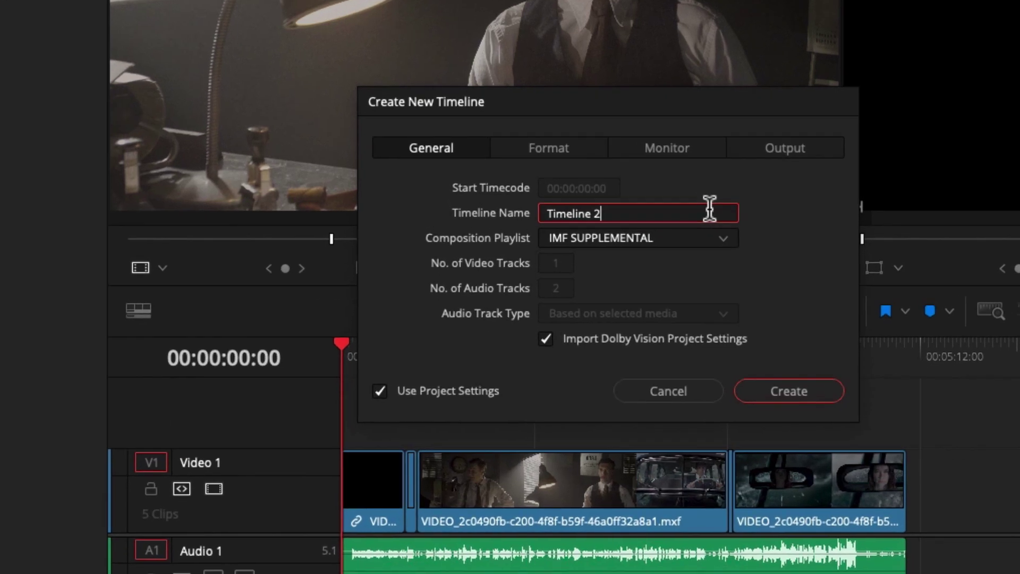
triple_click(769, 348)
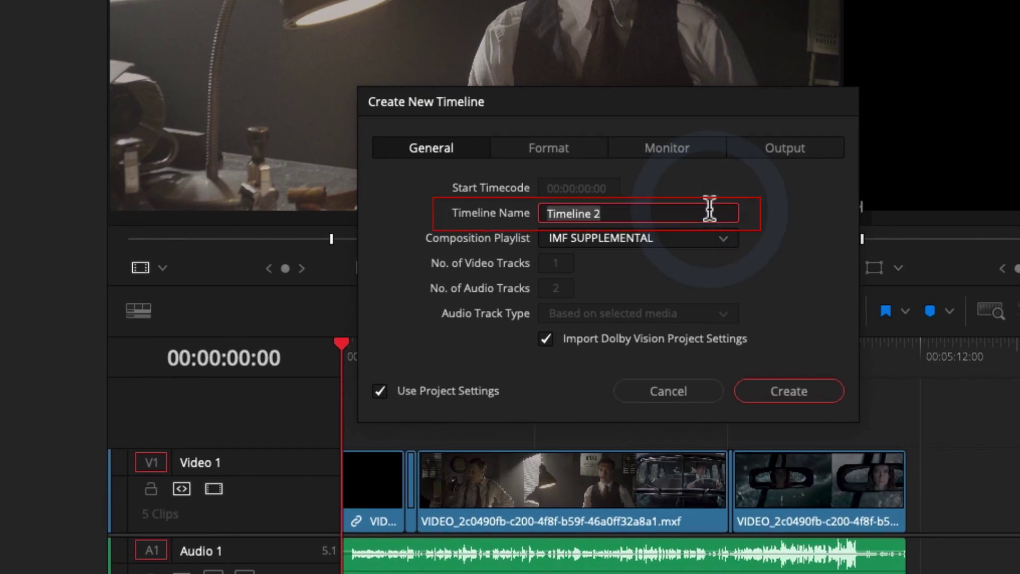
type("Supplemental_2_20201220")
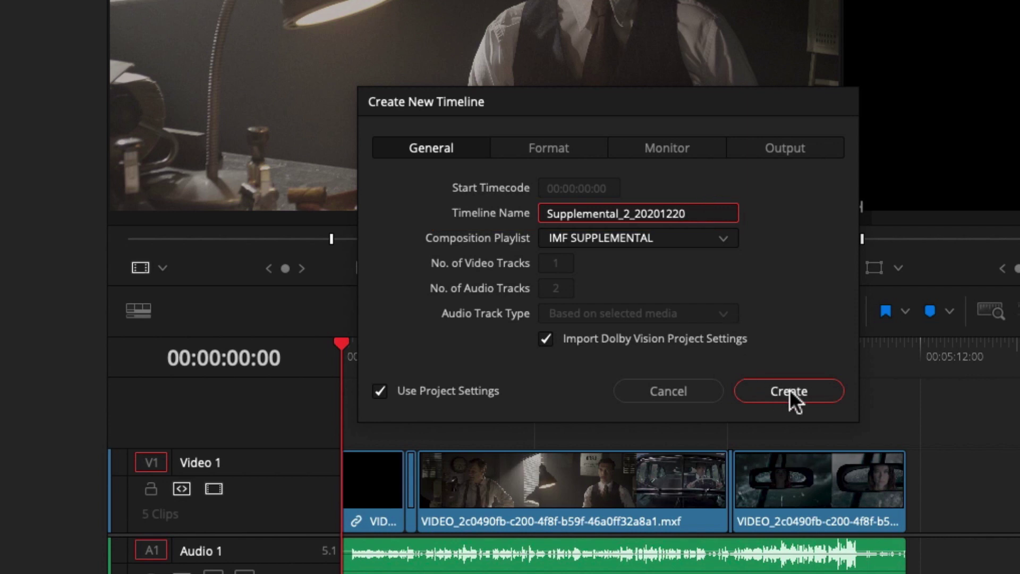
left_click(789, 391)
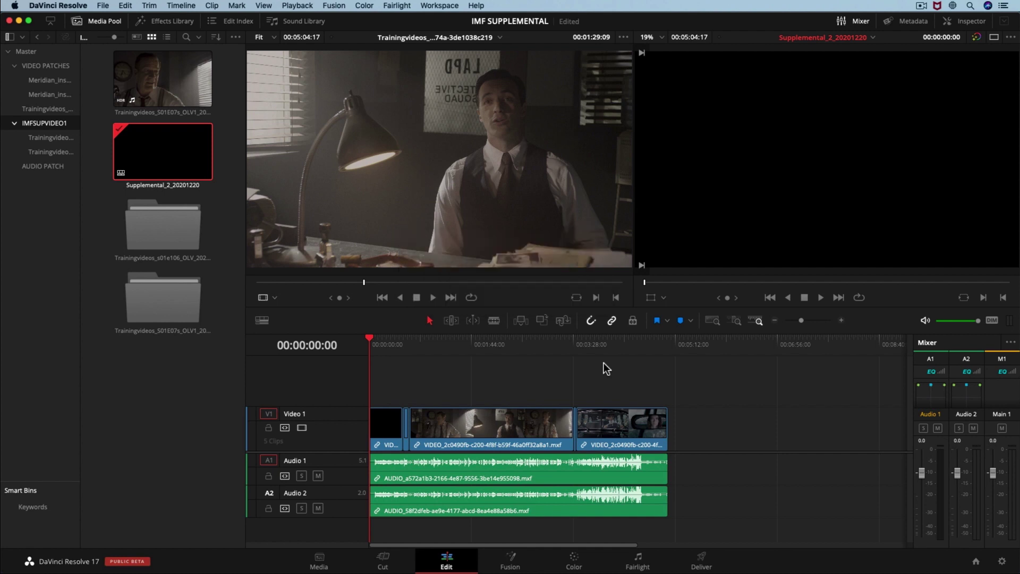
Park the playhead at 00:00:34:18 and rebuild a timeline from the IMF clip's composition playlist.
left_click(403, 344)
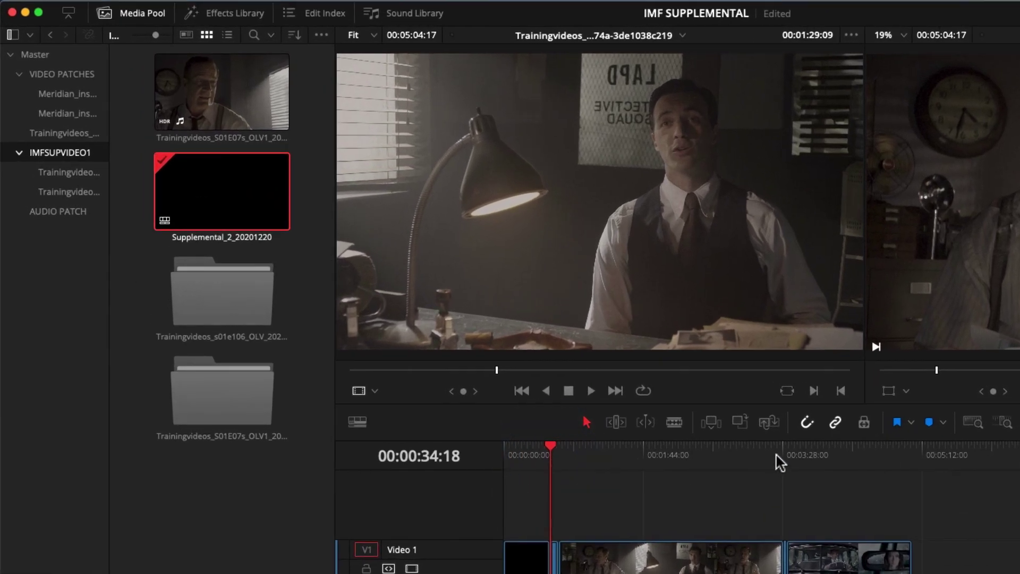
right_click(242, 102)
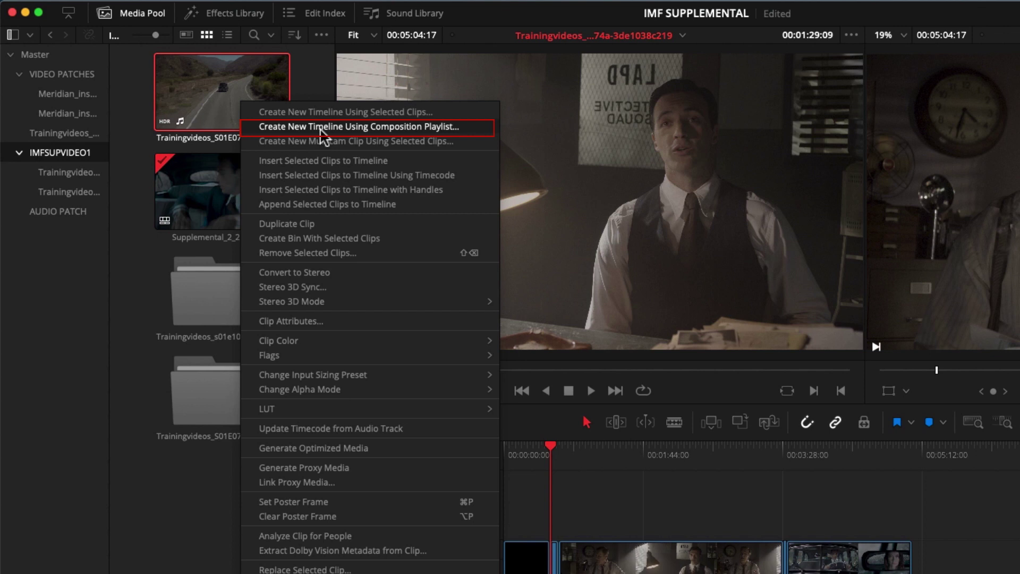
left_click(213, 104)
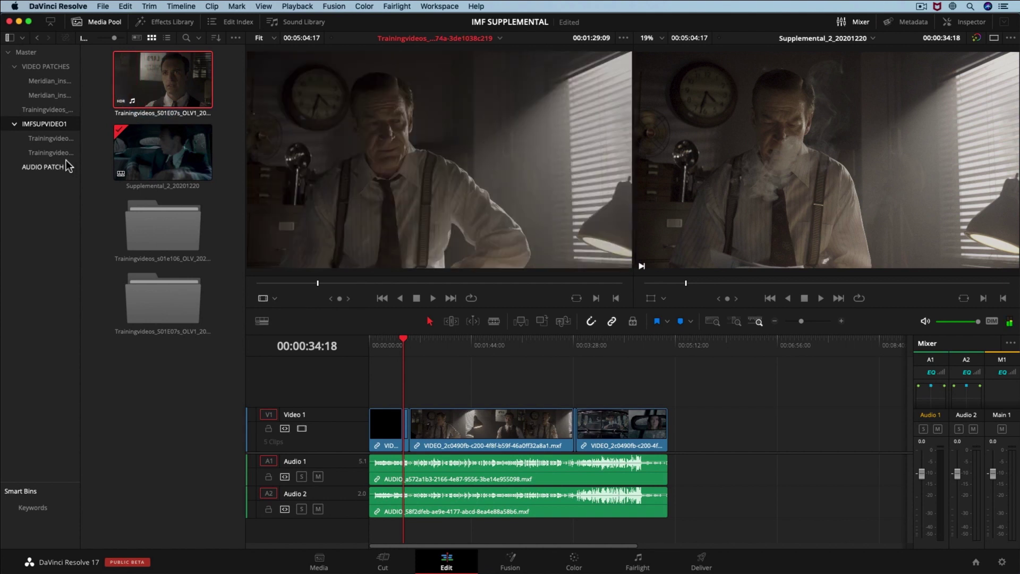
Load Meridian_5.1_C_adjustment.wav from AUDIO PATCH into the source viewer and play it from the start.
left_click(63, 168)
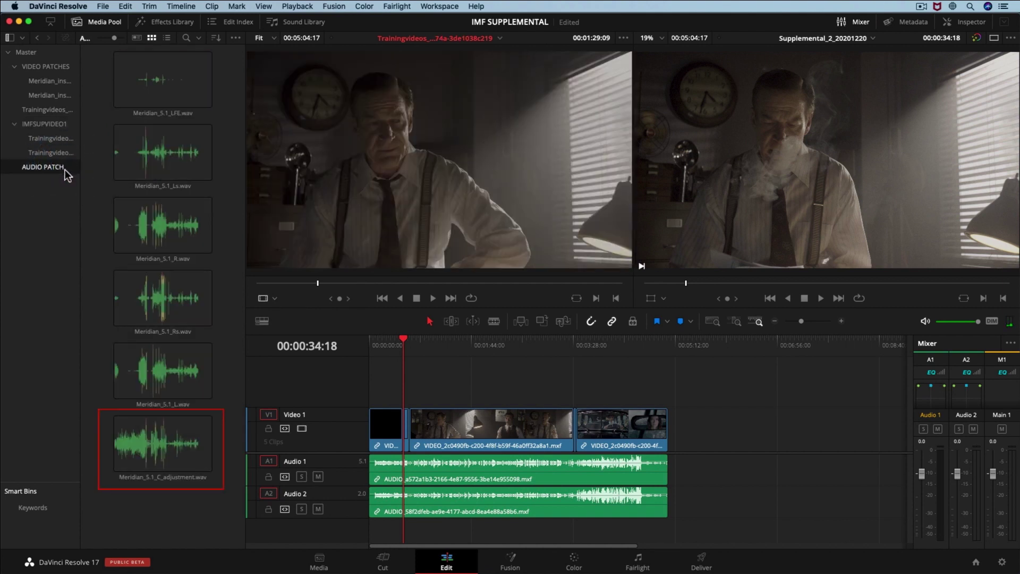
double_click(169, 440)
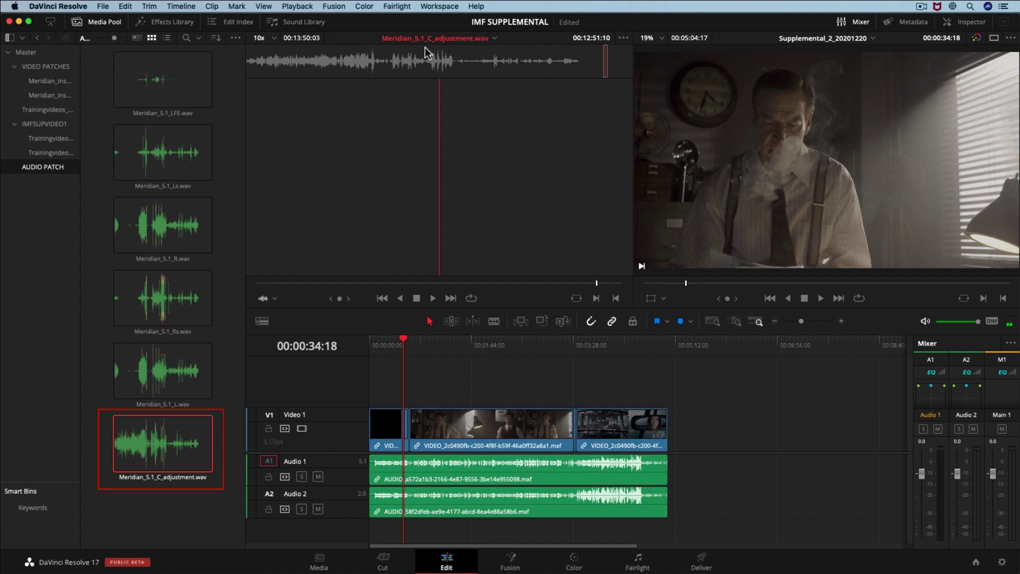
left_click(406, 39)
left_click(401, 39)
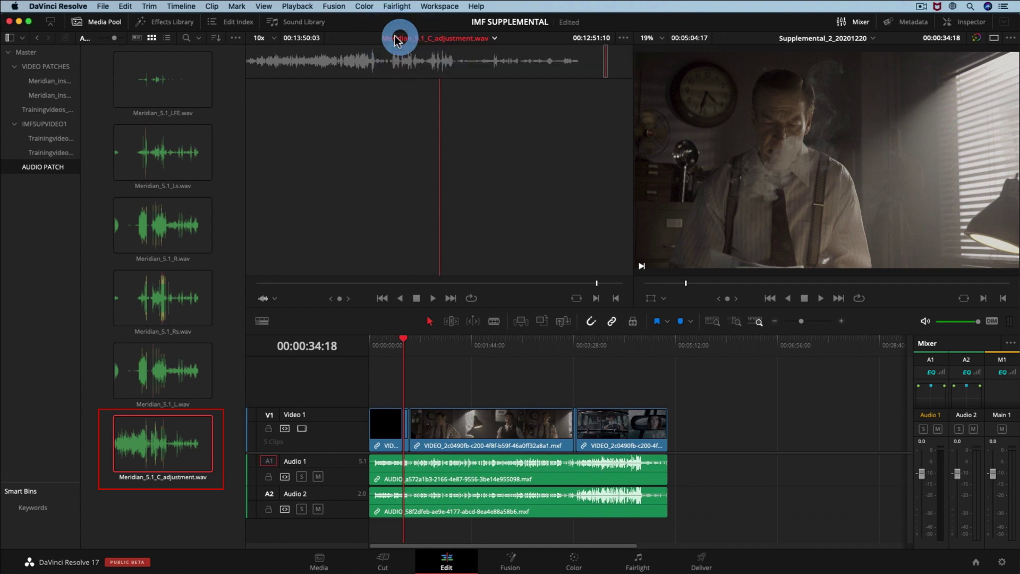
left_click_drag(265, 63, 245, 61)
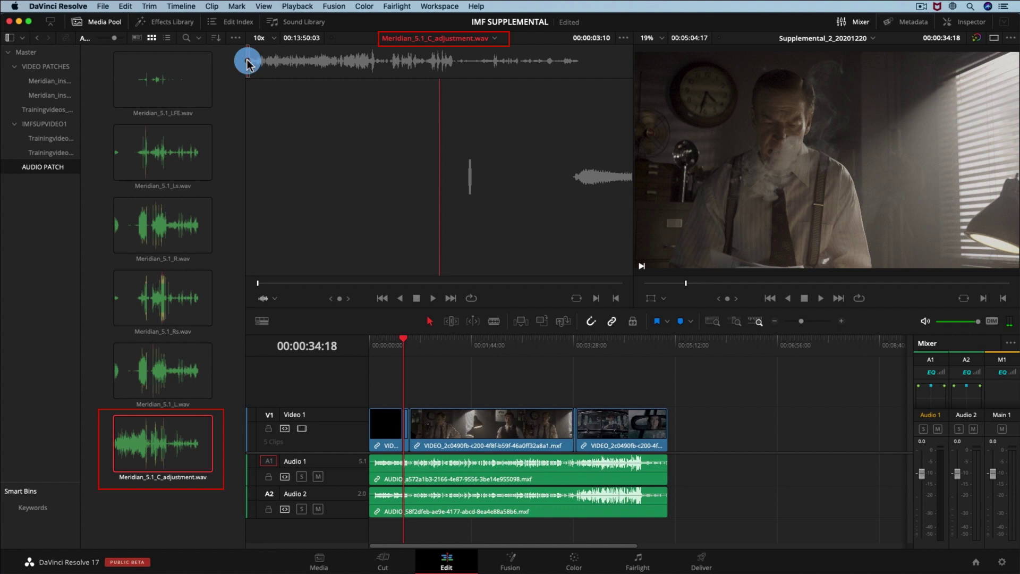
key("space")
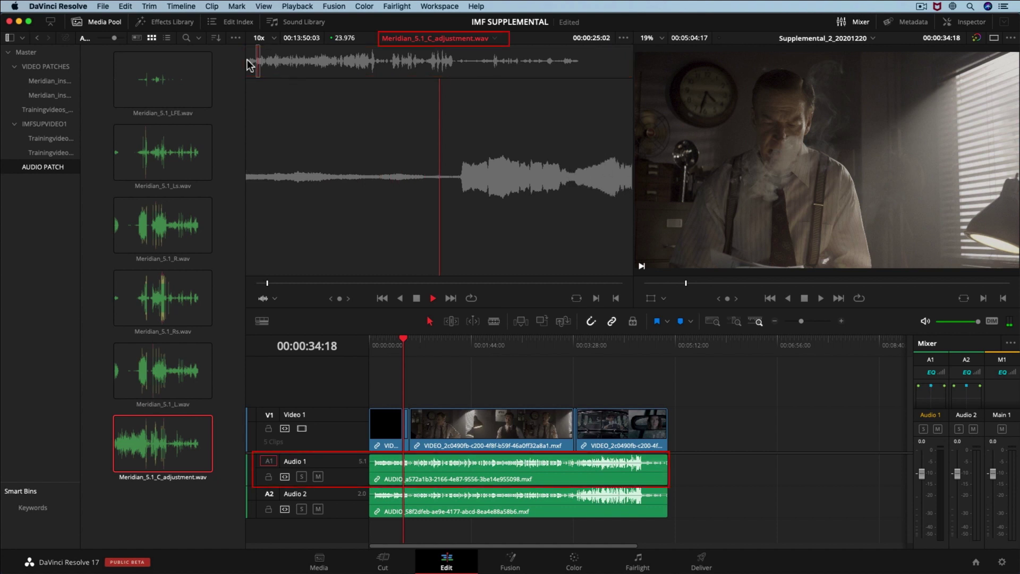
Stop playback and lock the Video 1 and Audio 2 tracks.
key("space")
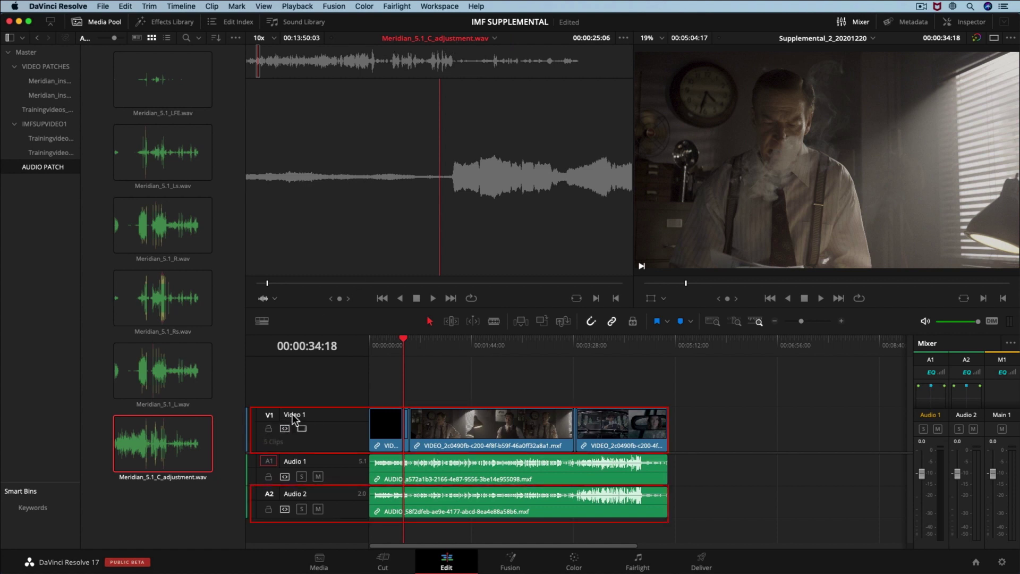
left_click(269, 431)
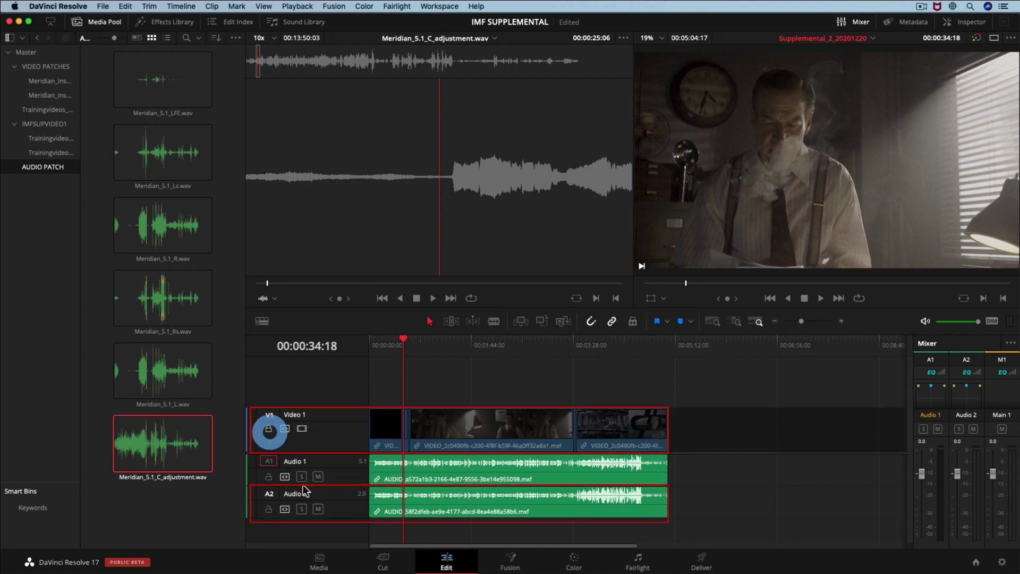
left_click(269, 511)
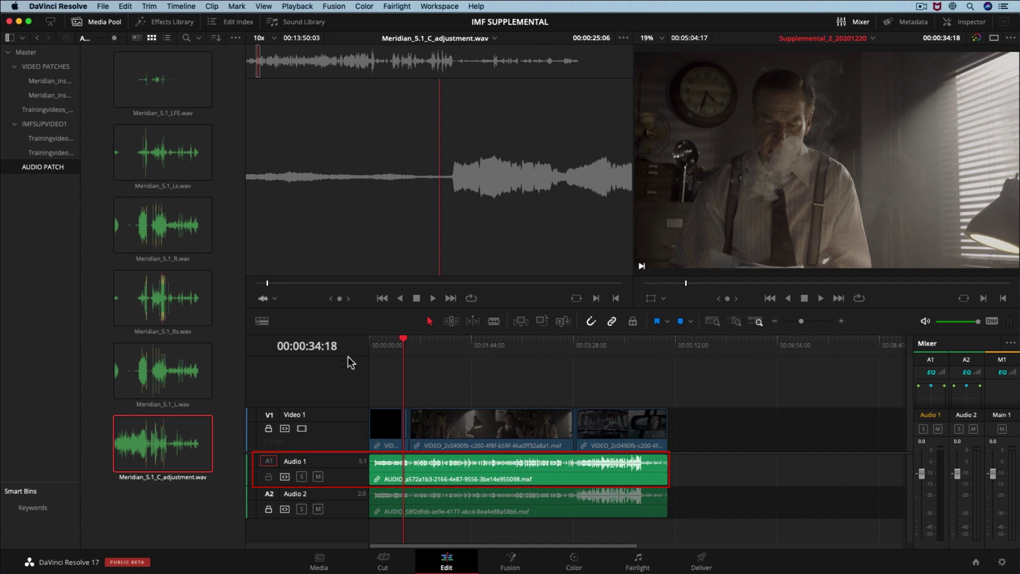
Delete the 5.1 Audio 1 track, enlarge the timeline area and show the bin as a list.
right_click(345, 469)
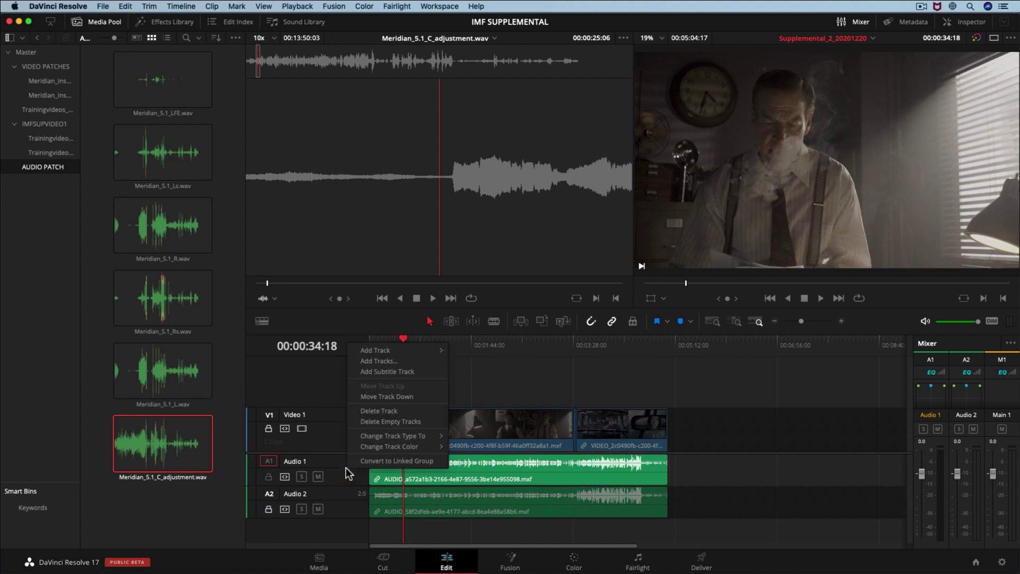
left_click(406, 410)
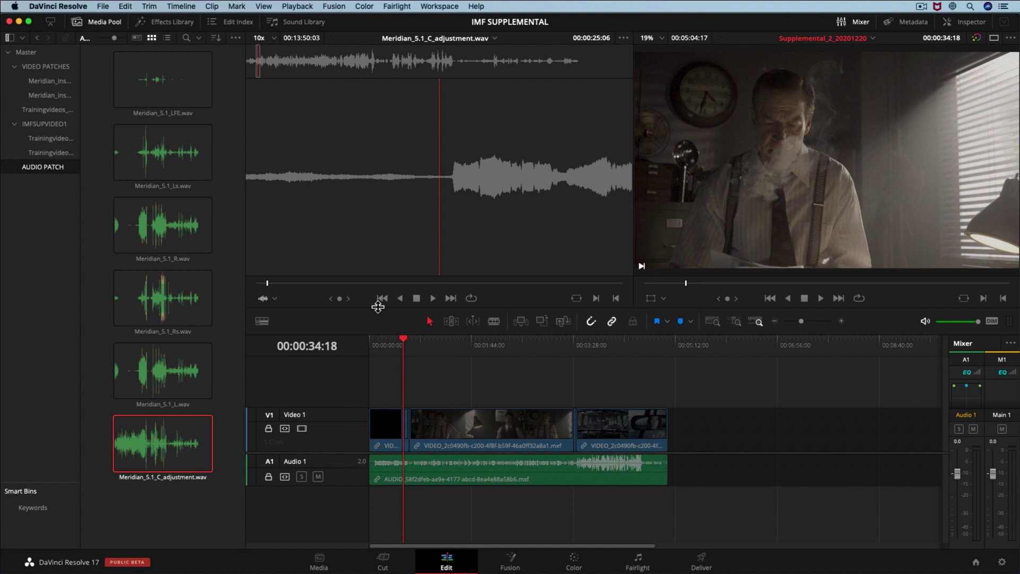
left_click_drag(378, 306, 387, 116)
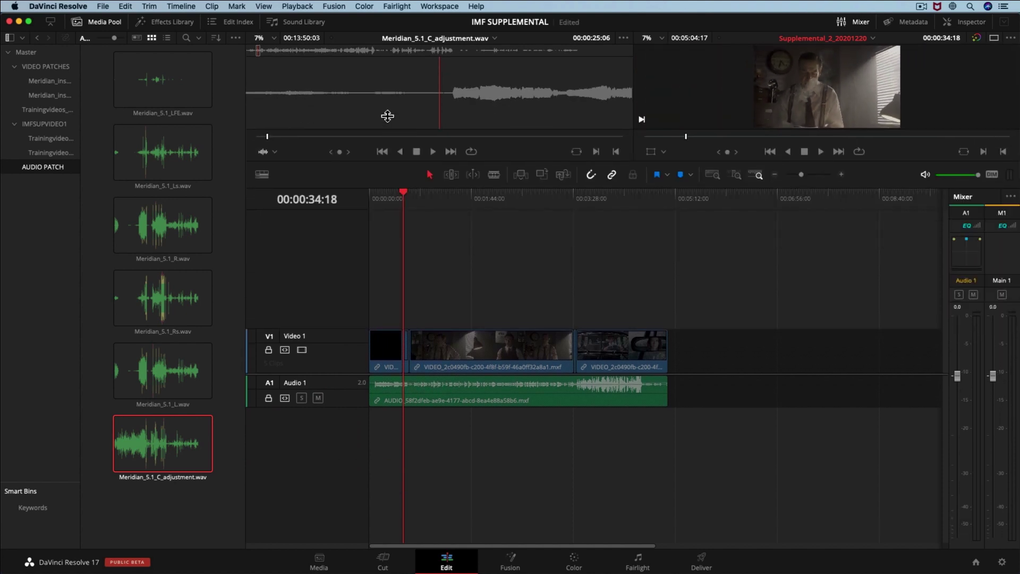
left_click(328, 376)
left_click_drag(333, 373, 339, 258)
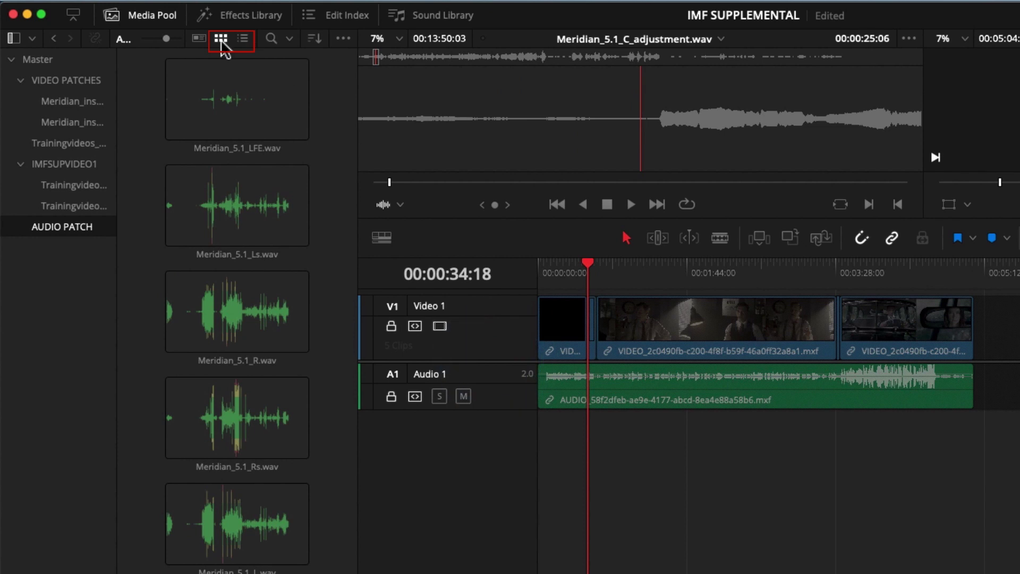
left_click(243, 38)
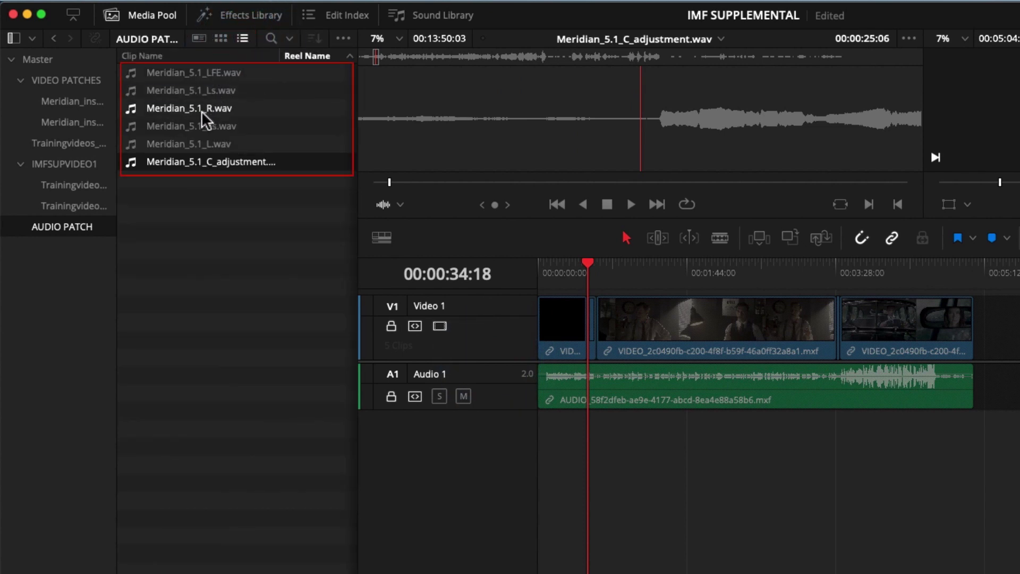
Place the L, R, C_adjustment, LFE, Ls and Rs WAVs on new tracks Audio 2–7.
left_click_drag(197, 136, 533, 424)
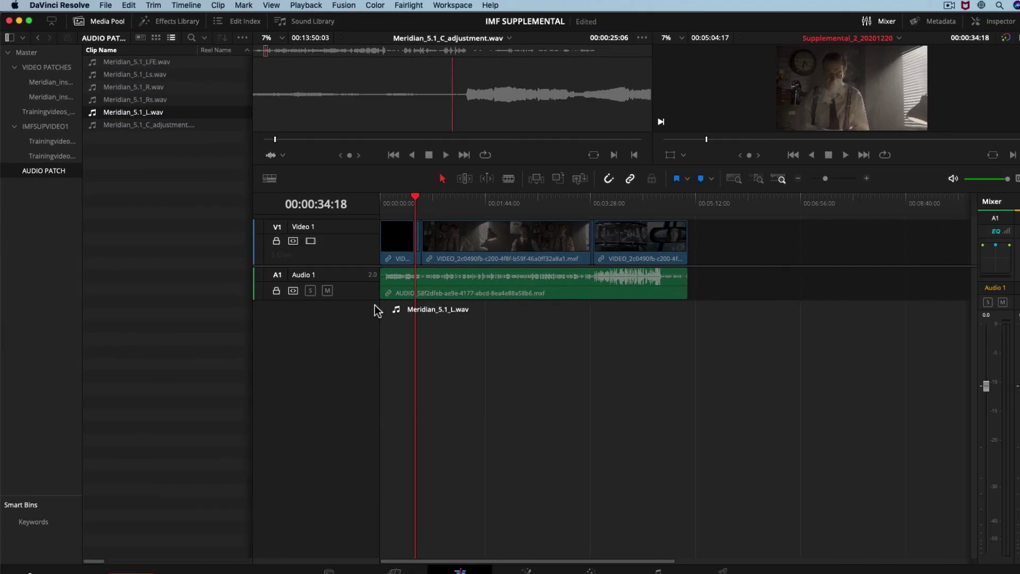
left_click_drag(378, 311, 386, 325)
left_click(139, 86)
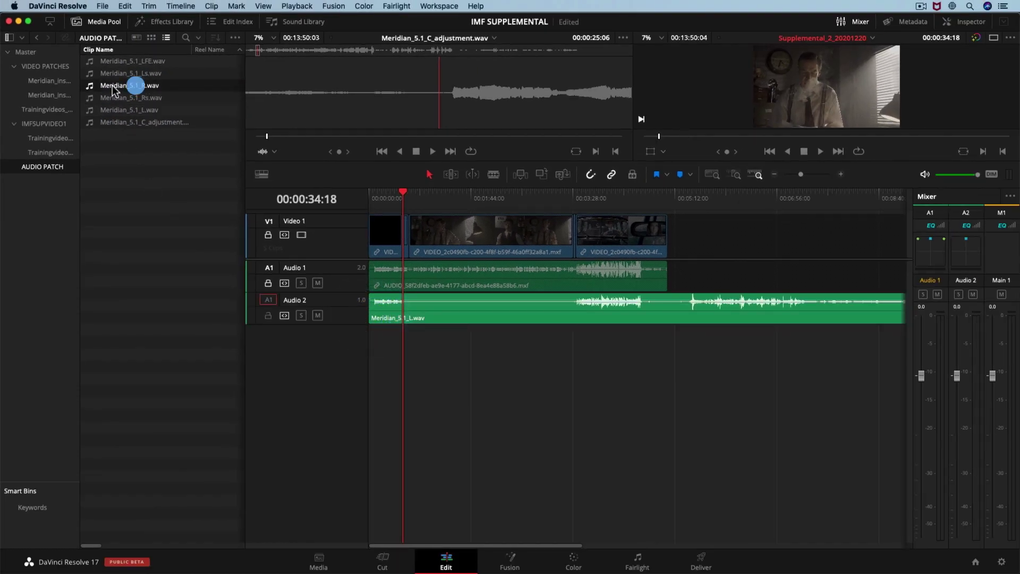
left_click_drag(113, 85, 368, 351)
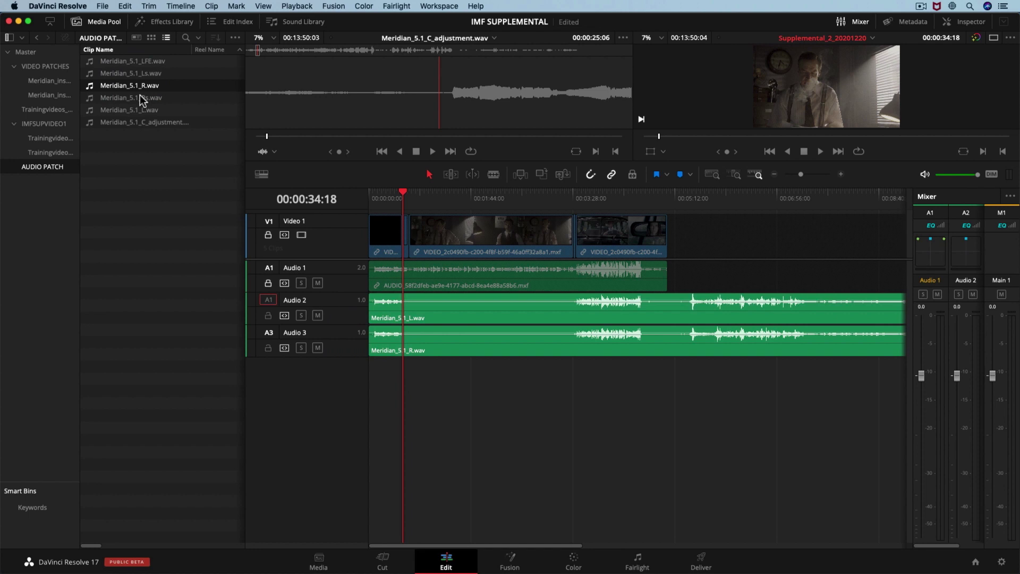
left_click_drag(133, 122, 144, 129)
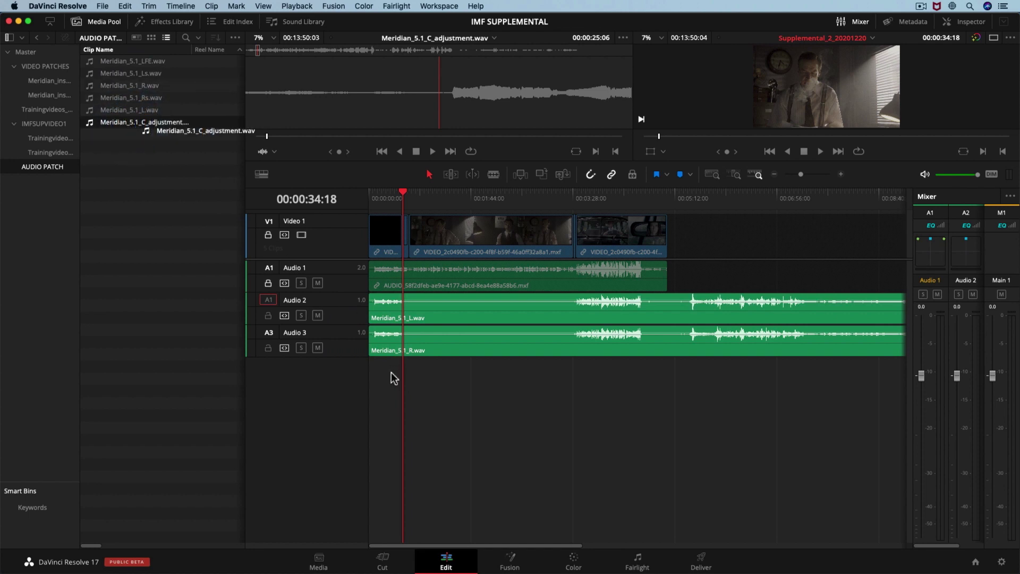
left_click_drag(393, 378, 369, 373)
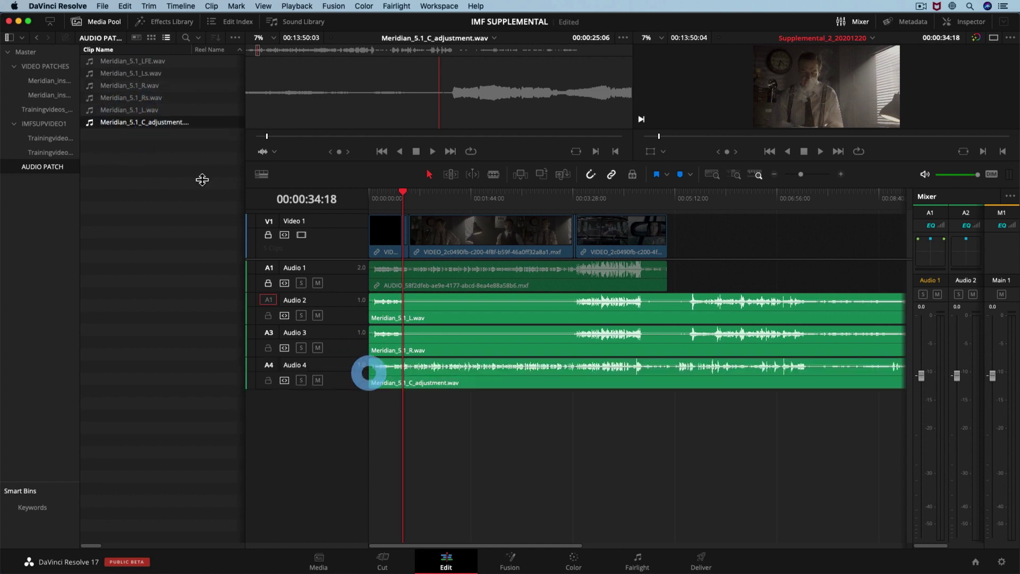
left_click_drag(128, 62, 378, 419)
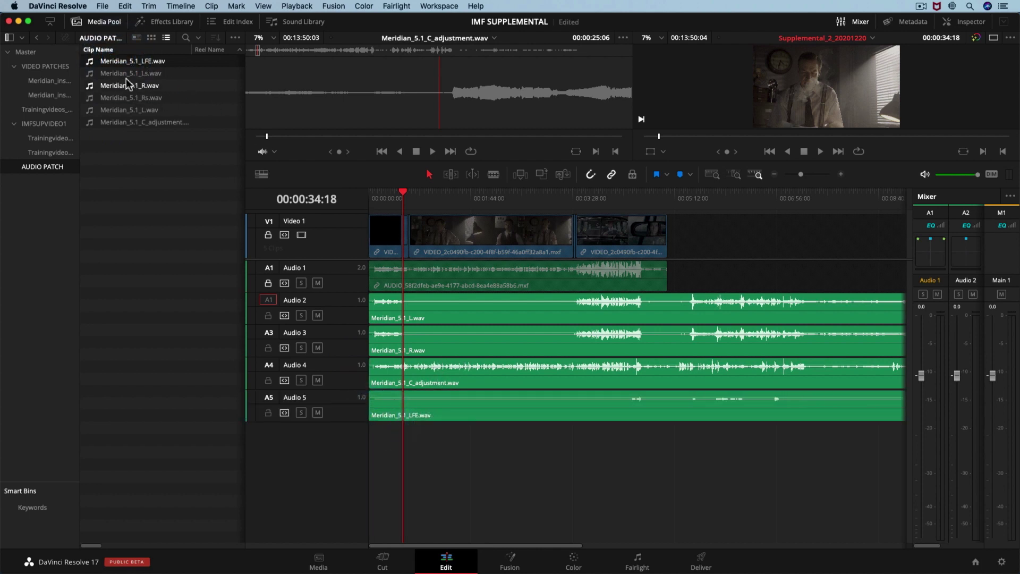
left_click_drag(130, 73, 371, 444)
left_click(105, 98)
left_click_drag(119, 102, 370, 473)
In Trim mode, select the A2–A7 clip ends and park the playhead at 00:05:04:17.
key("super+minus")
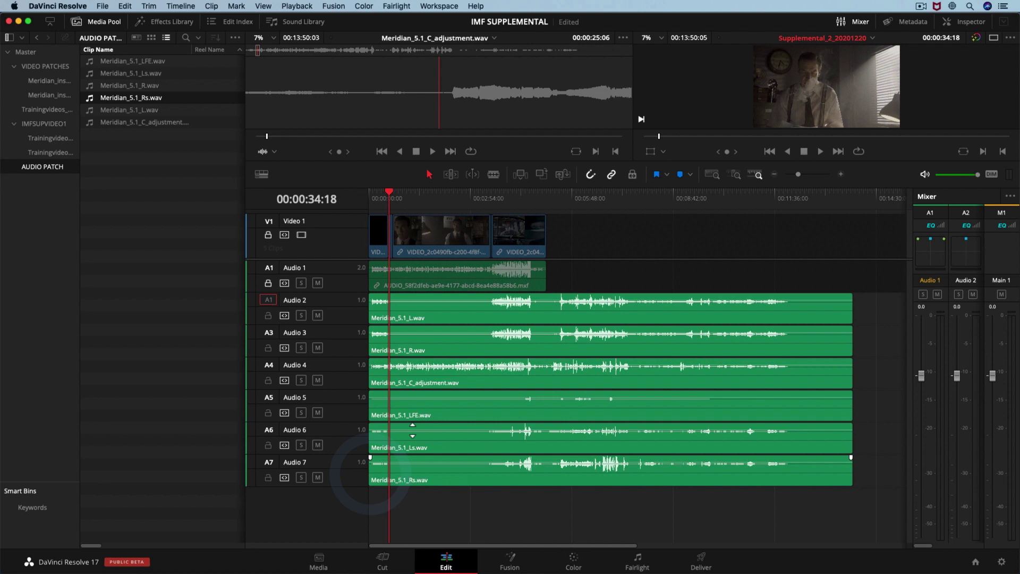
left_click(451, 175)
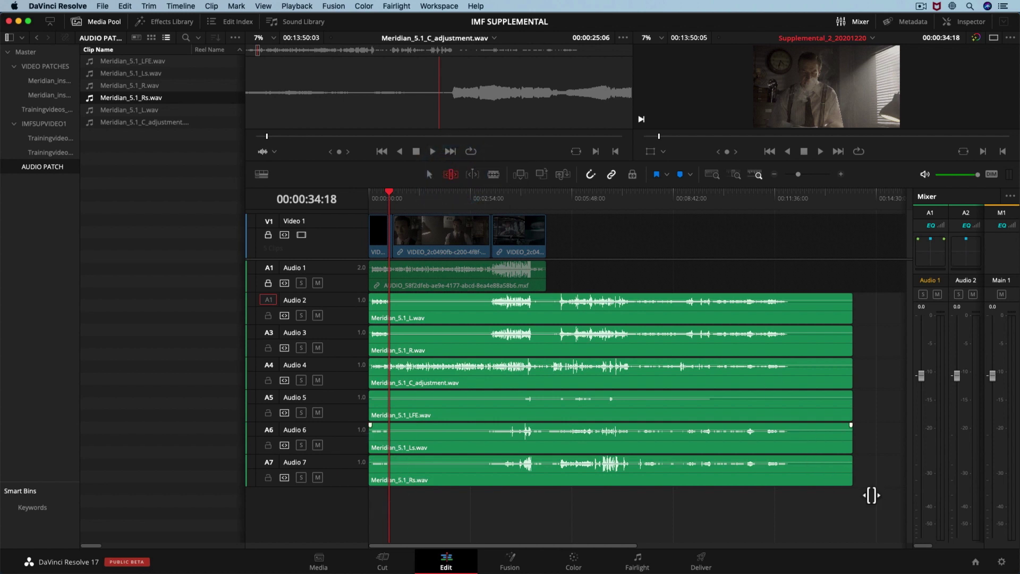
left_click(832, 290)
left_click(866, 493)
left_click_drag(865, 490, 832, 285)
left_click(547, 194)
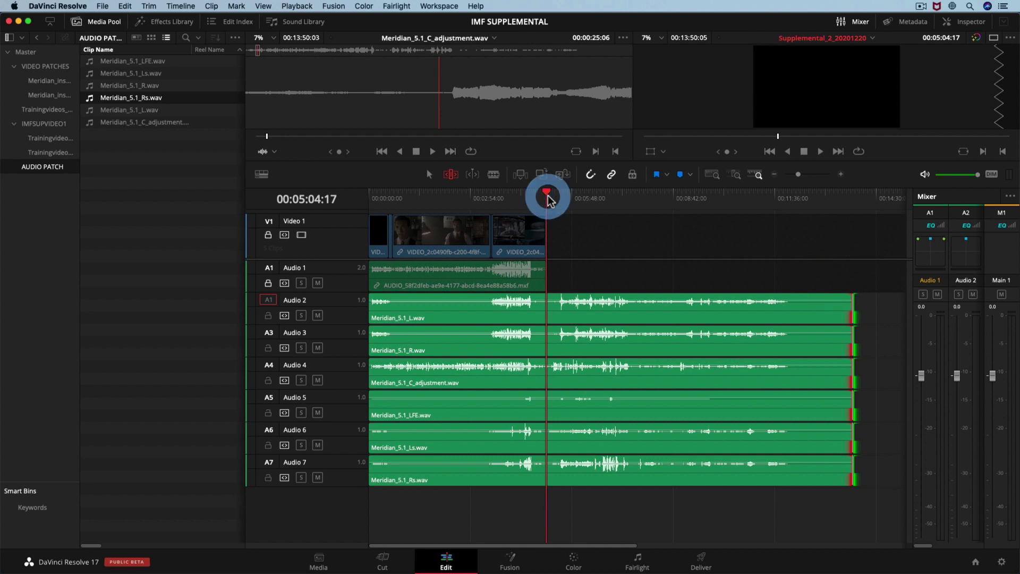
Trim the six WAV clips to end at 00:05:04:17 and select them on the Fairlight page.
key("e")
key("a")
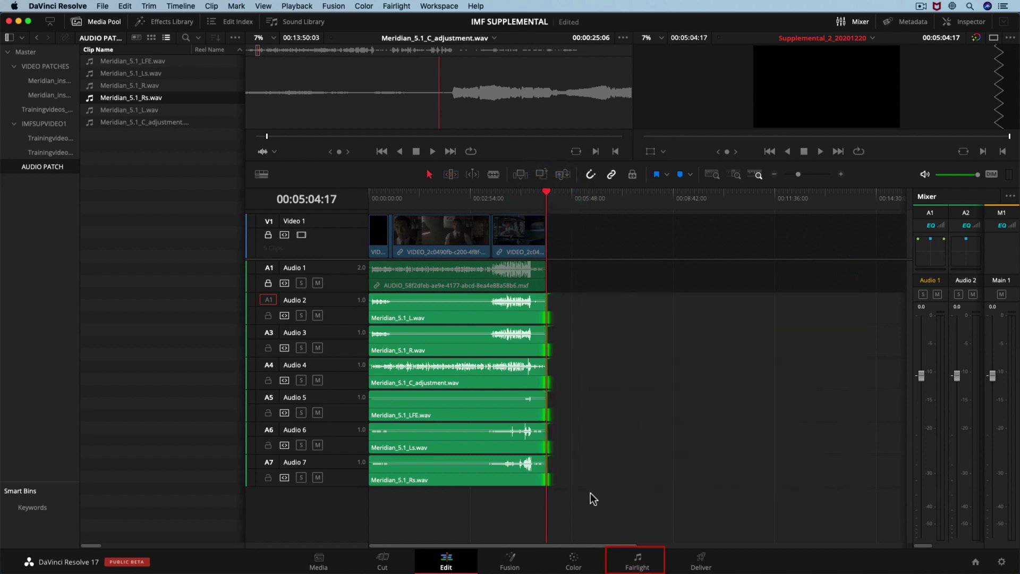
left_click(630, 566)
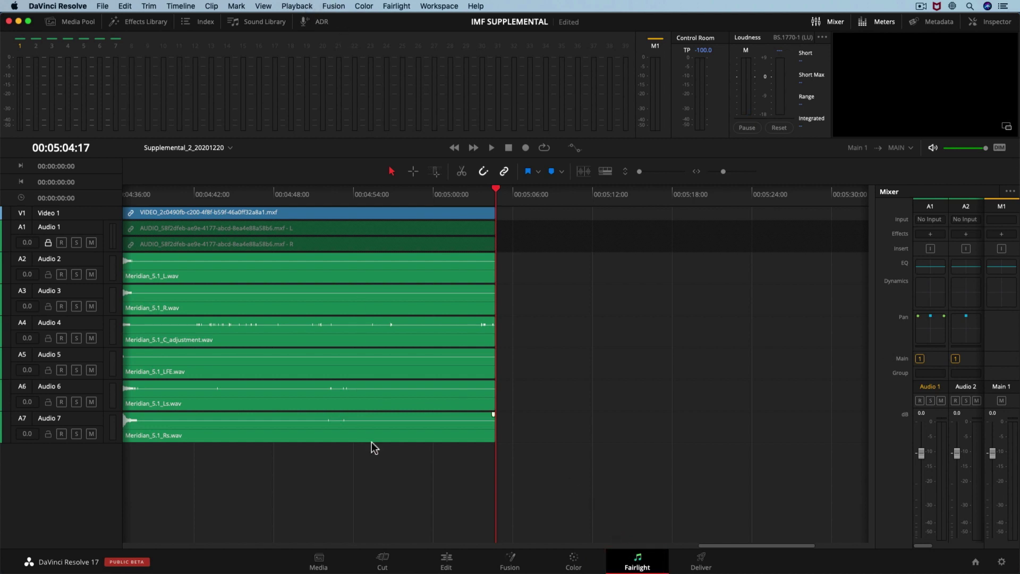
left_click_drag(444, 480, 297, 265)
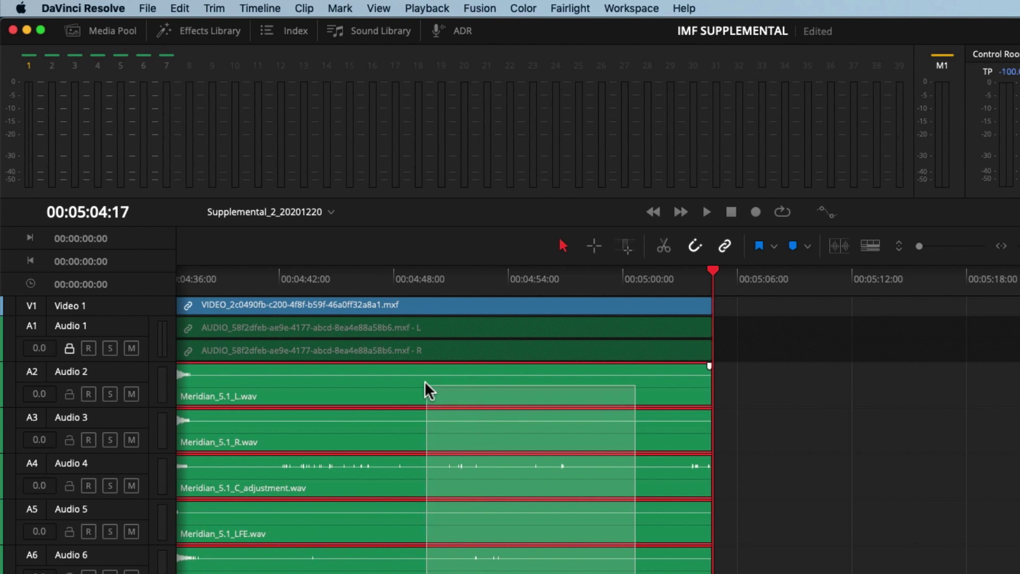
left_click_drag(426, 383, 423, 378)
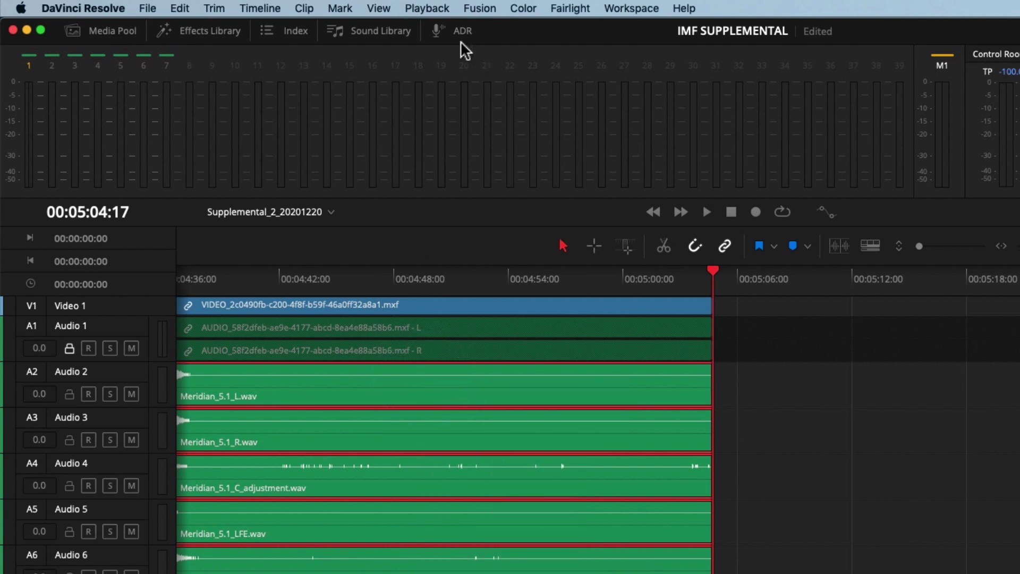
Link Audio 2 through Audio 7 as a 5.1 group in Link Group, then close it.
left_click(570, 8)
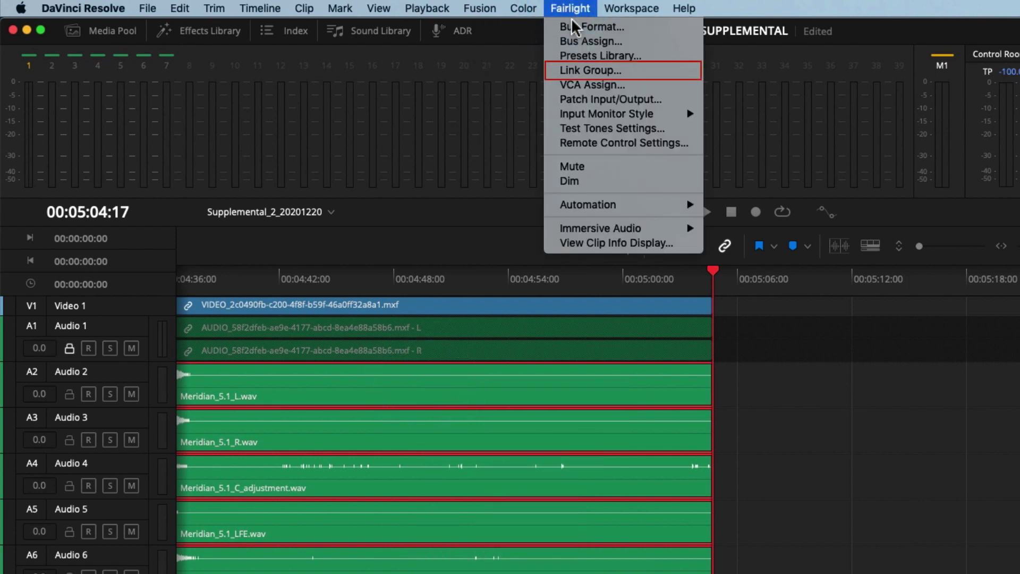
left_click(616, 72)
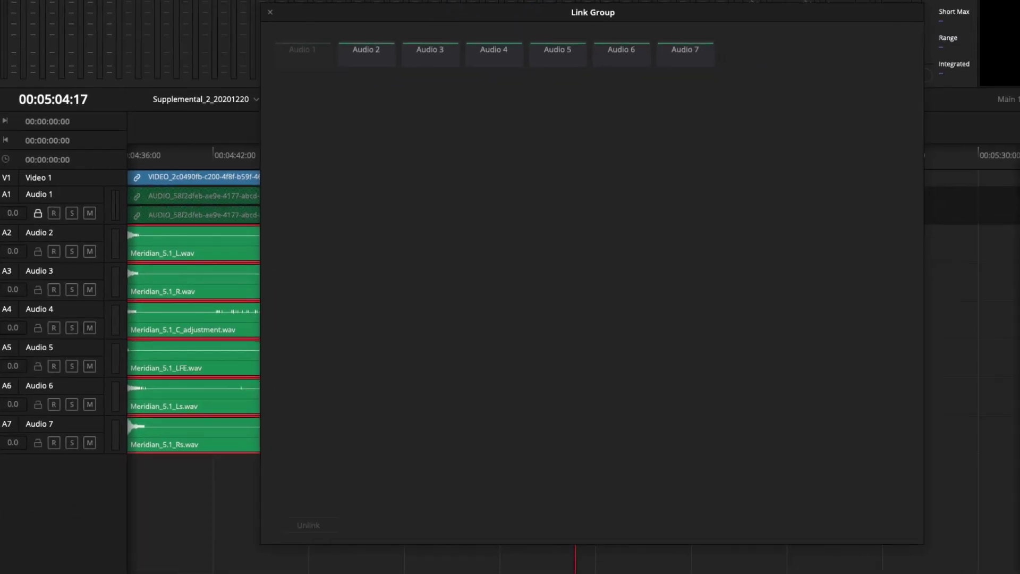
left_click(372, 53)
left_click(440, 56)
left_click(491, 57)
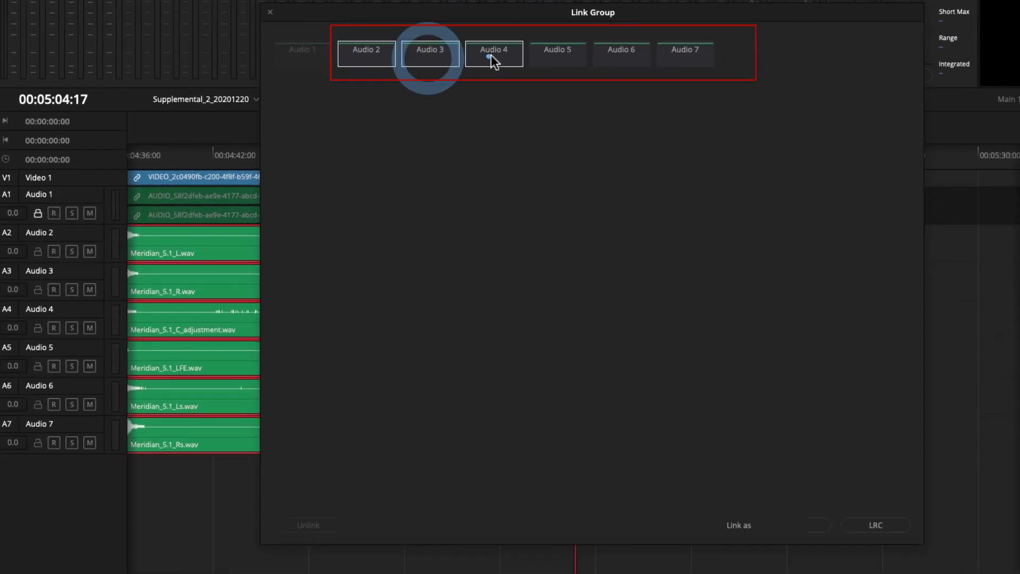
left_click(560, 58)
left_click(614, 63)
left_click(694, 58)
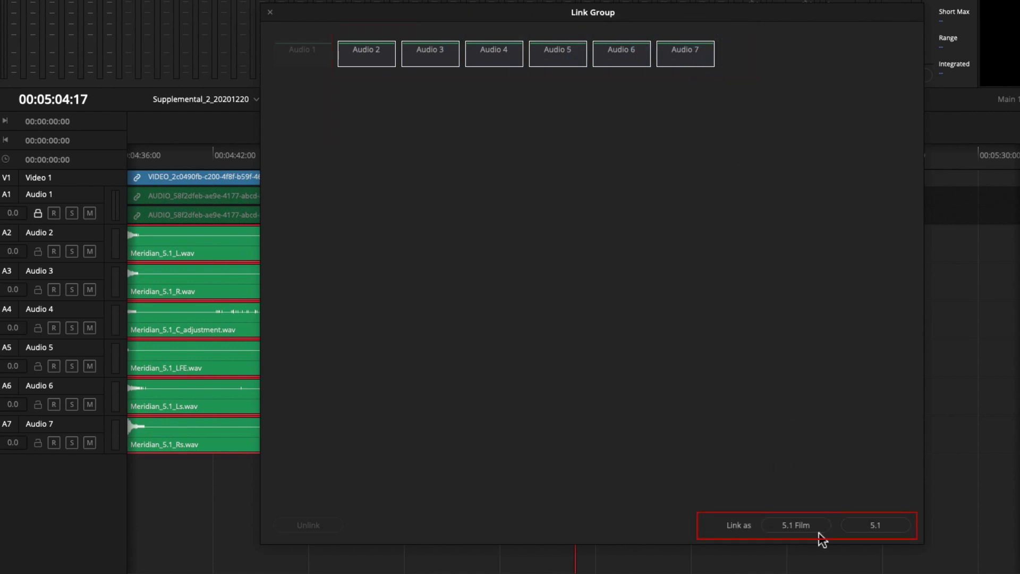
left_click(889, 529)
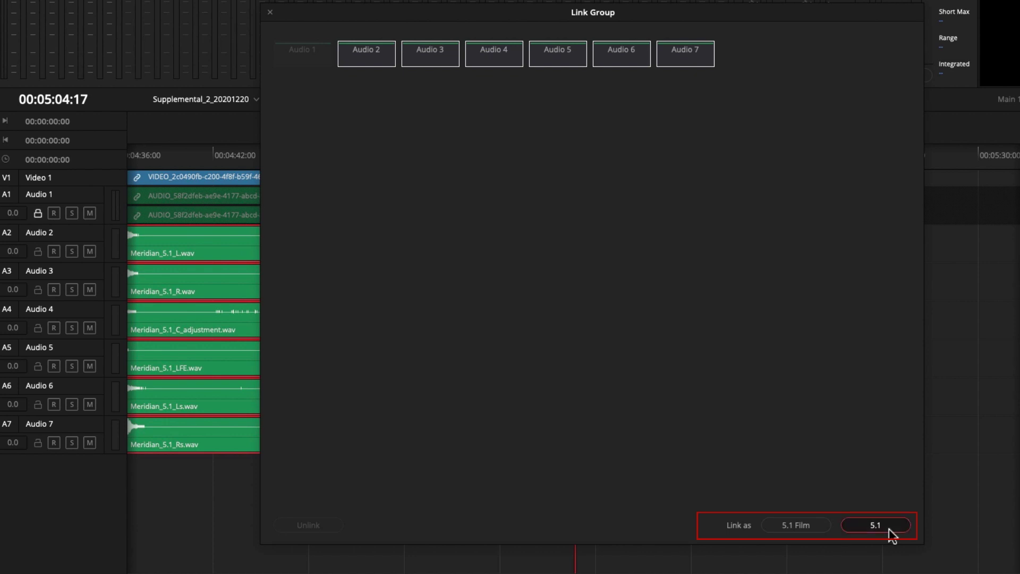
left_click(269, 11)
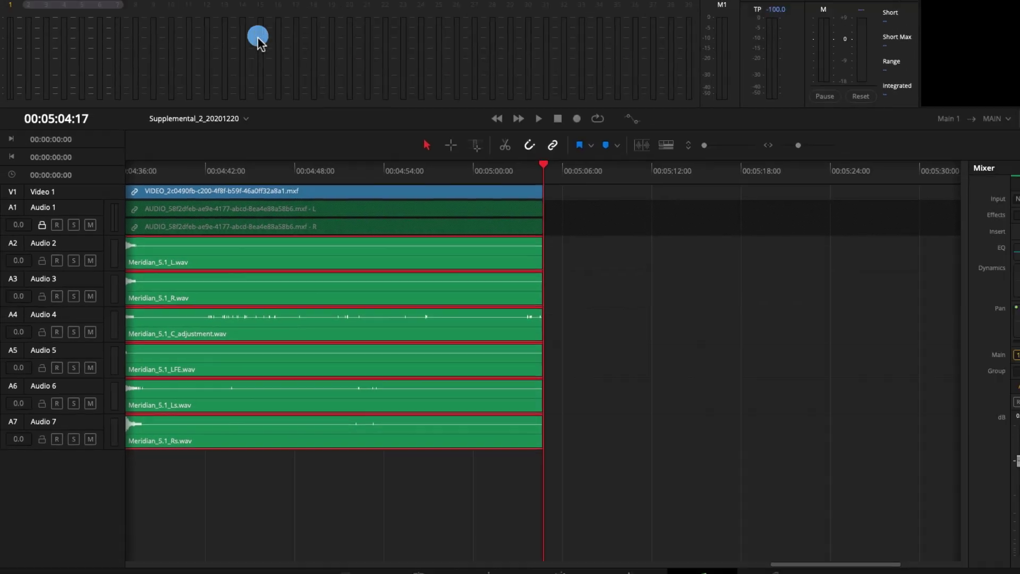
On the Edit page, zoom in on the opening beep and park the playhead near 00:00:04:00.
left_click(449, 567)
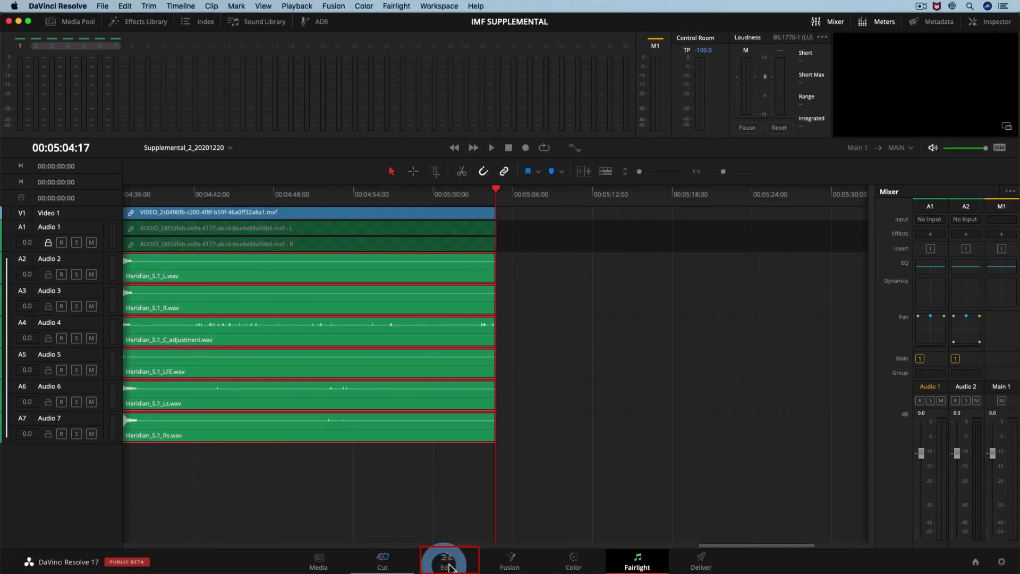
left_click(629, 441)
left_click_drag(398, 201, 371, 198)
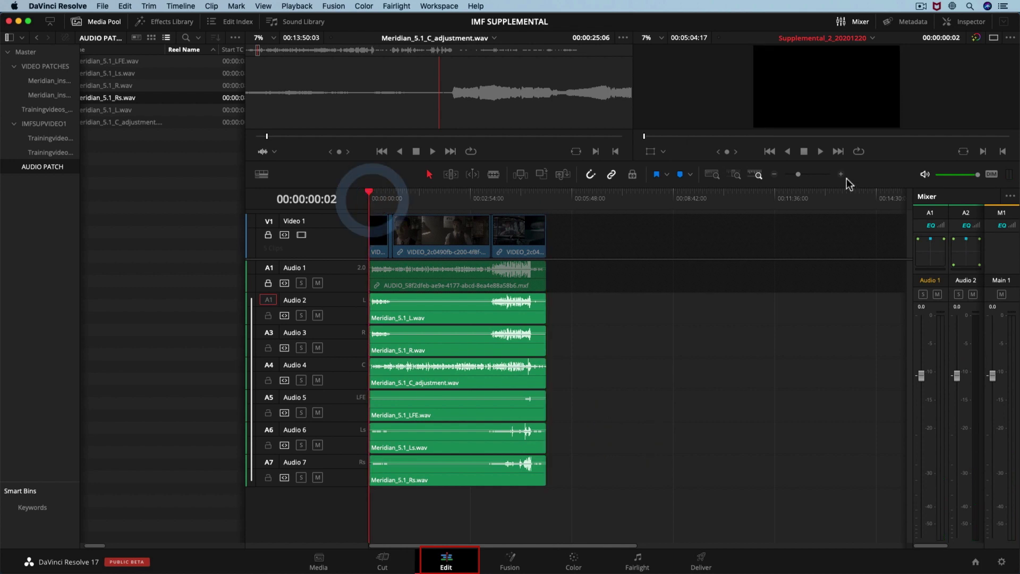
left_click(841, 173)
left_click(840, 174)
left_click(841, 174)
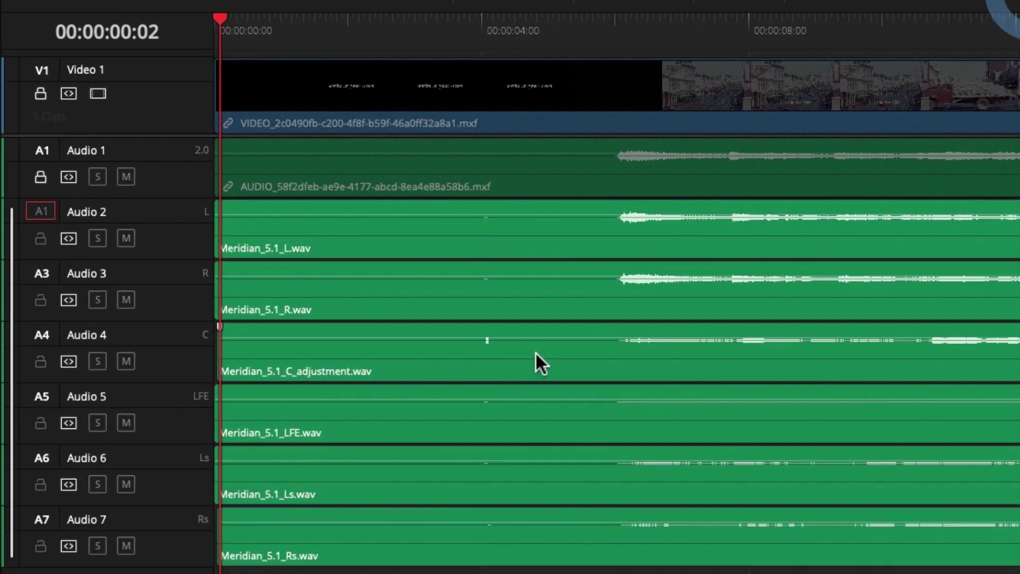
scroll(535, 352, "up", 3)
left_click_drag(468, 33, 479, 33)
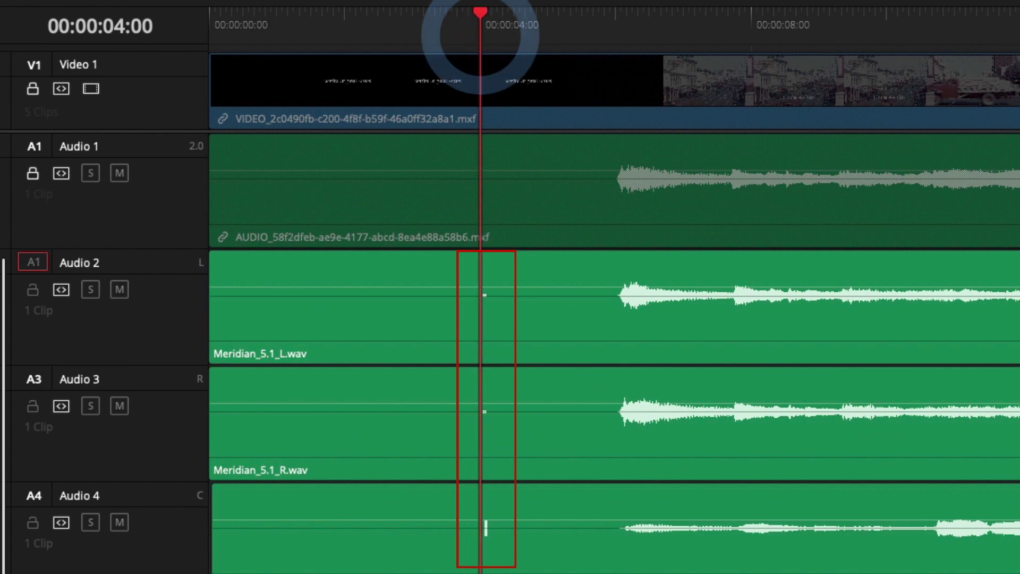
left_click(1002, 12)
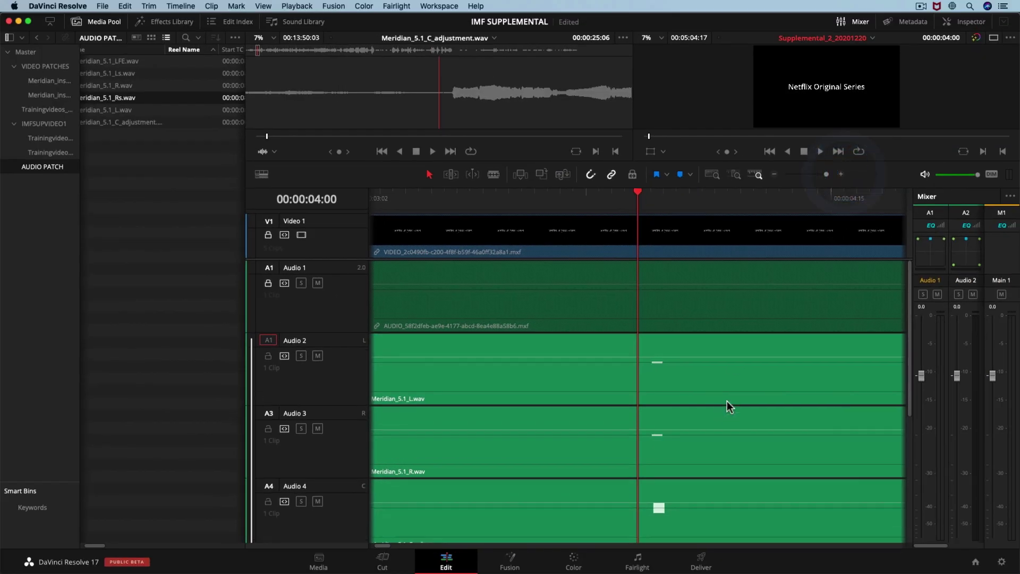
scroll(727, 400, "up", 2)
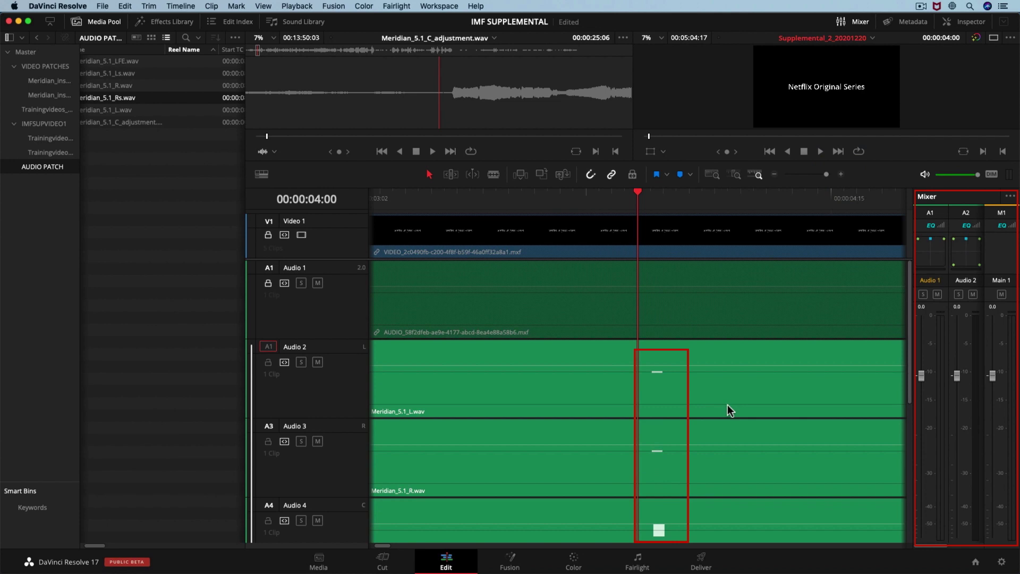
Step the playhead to 00:00:04:04 and trim the six Meridian clips' starts to it.
key("Right")
key("Right")
key("Right")
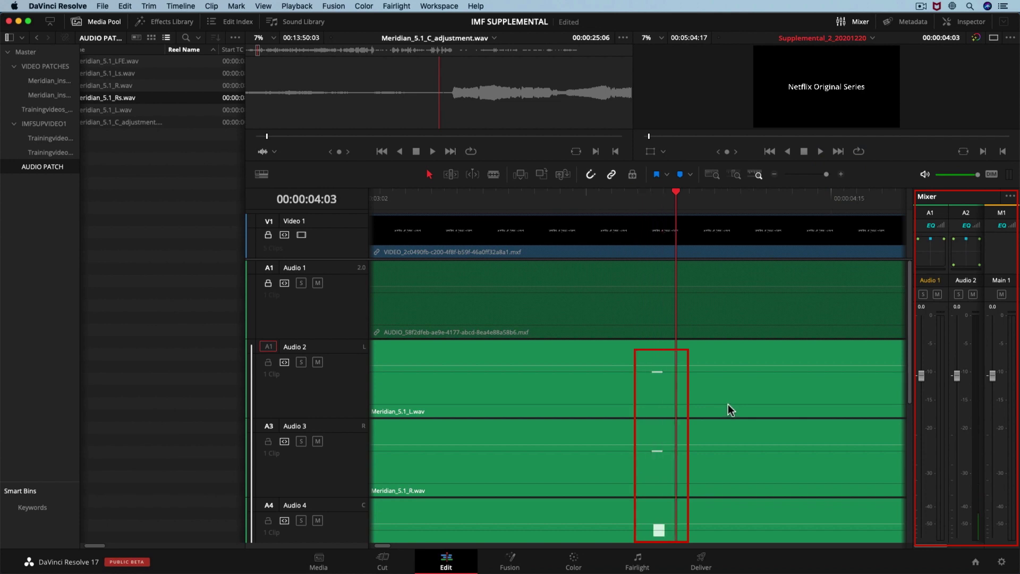
key("Left")
key("Left")
key("Right")
key("Left")
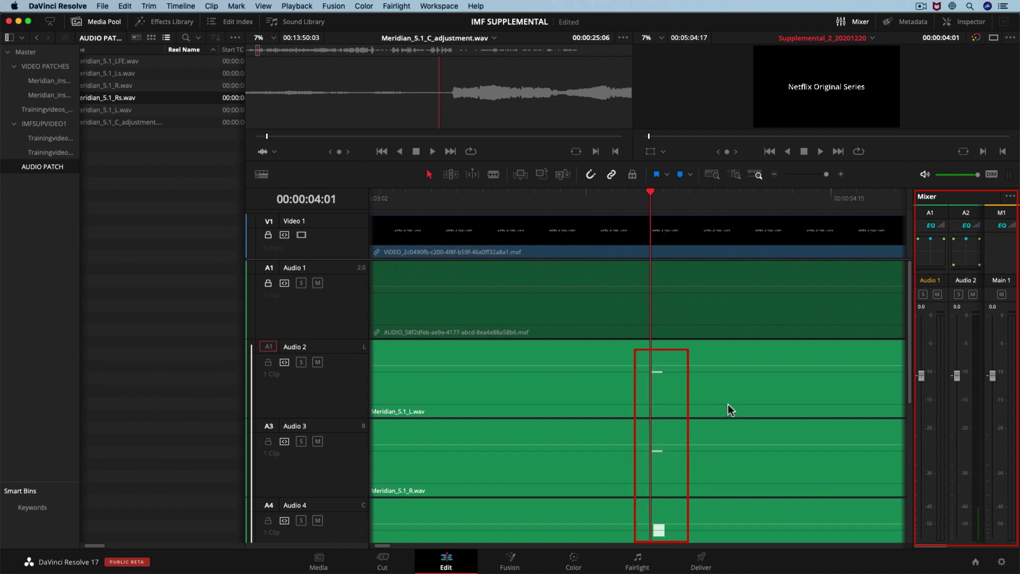
key("Right")
key("Right")
key("Right")
key("shift+z")
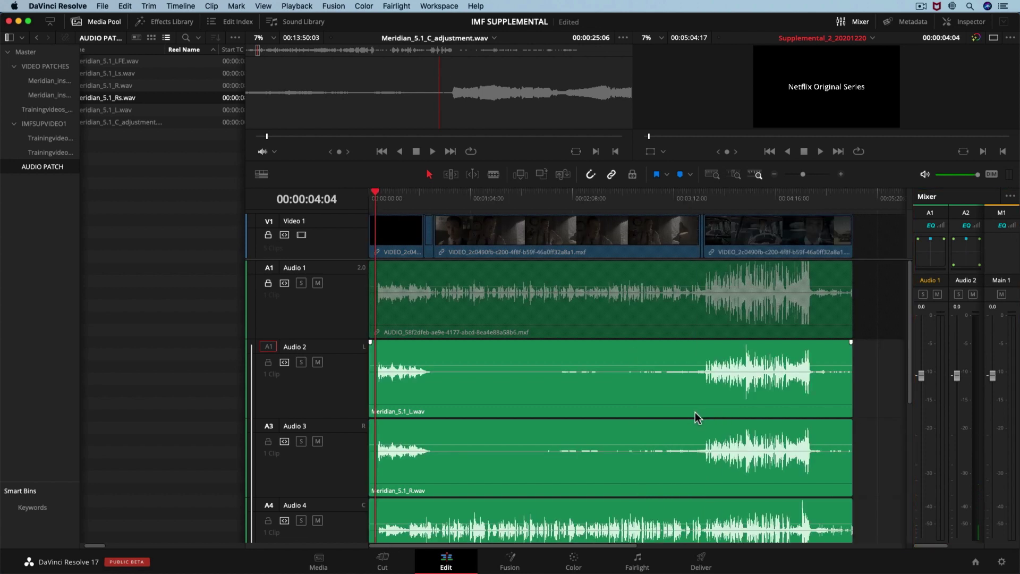
left_click(148, 6)
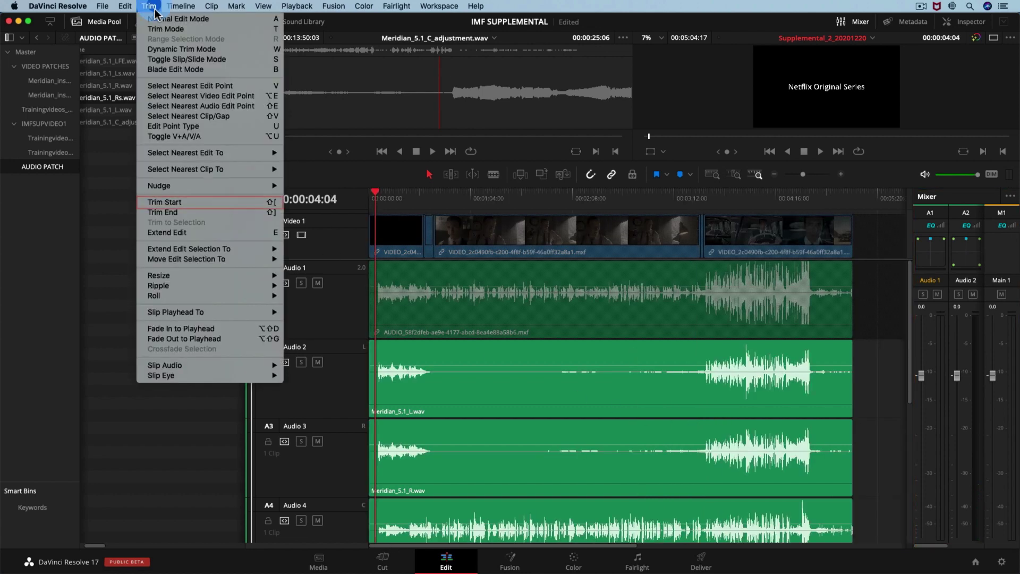
left_click(187, 204)
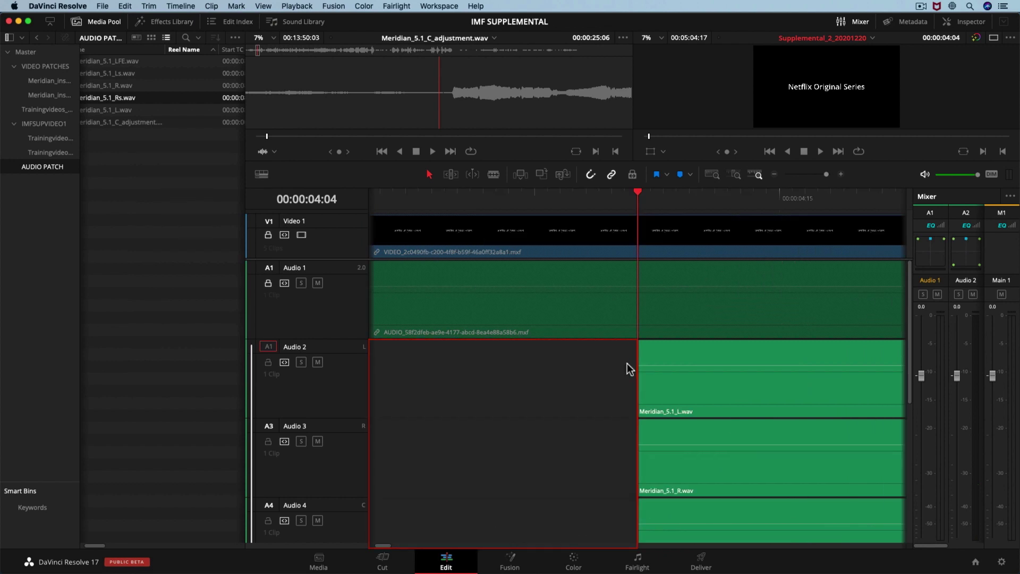
key("shift+z")
Move the linked 5.1 tracks up to Audio 1–6, leaving stereo on Audio 7, and park at the clips' end.
scroll(569, 394, "down", 4)
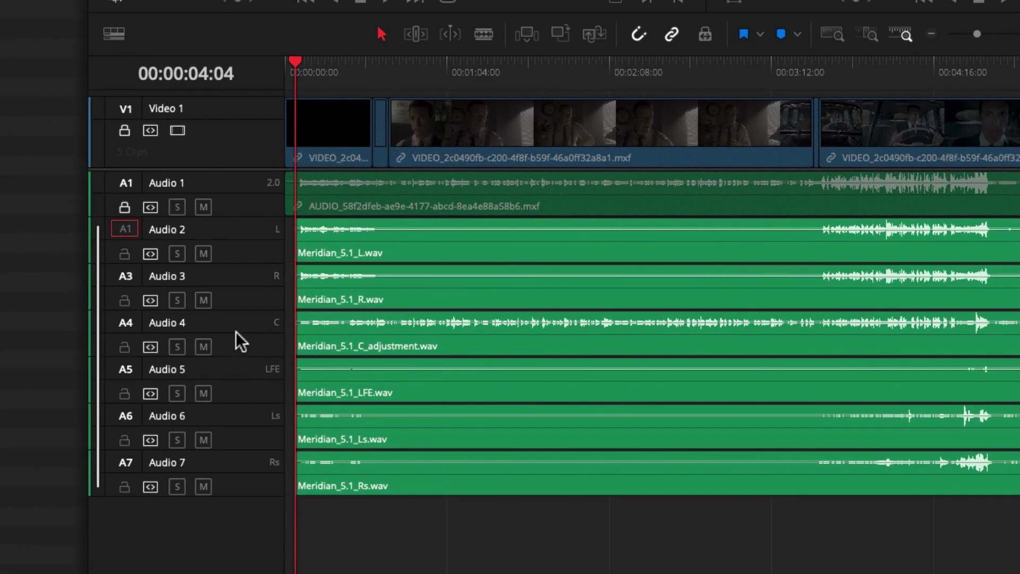
right_click(236, 331)
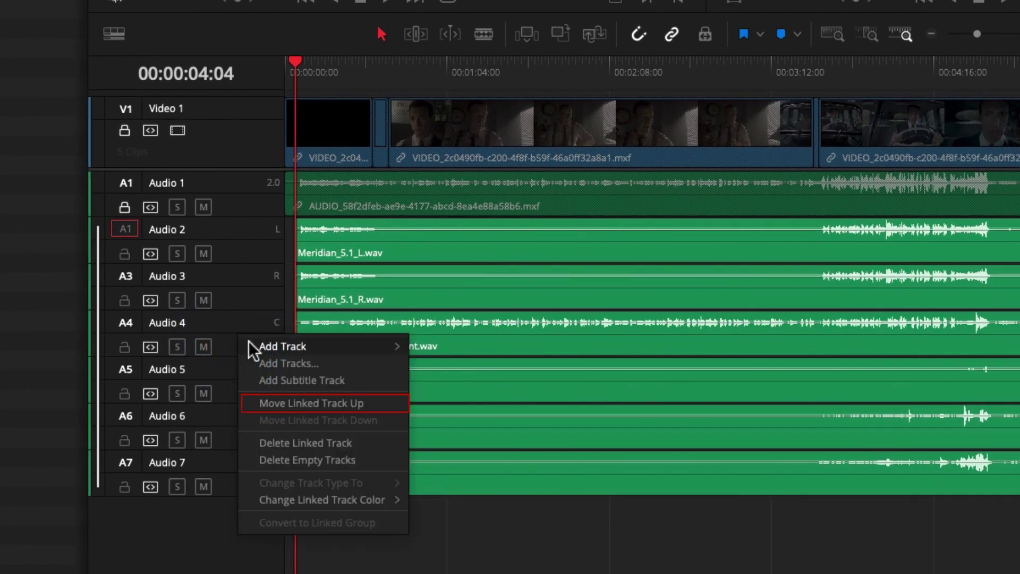
left_click(346, 405)
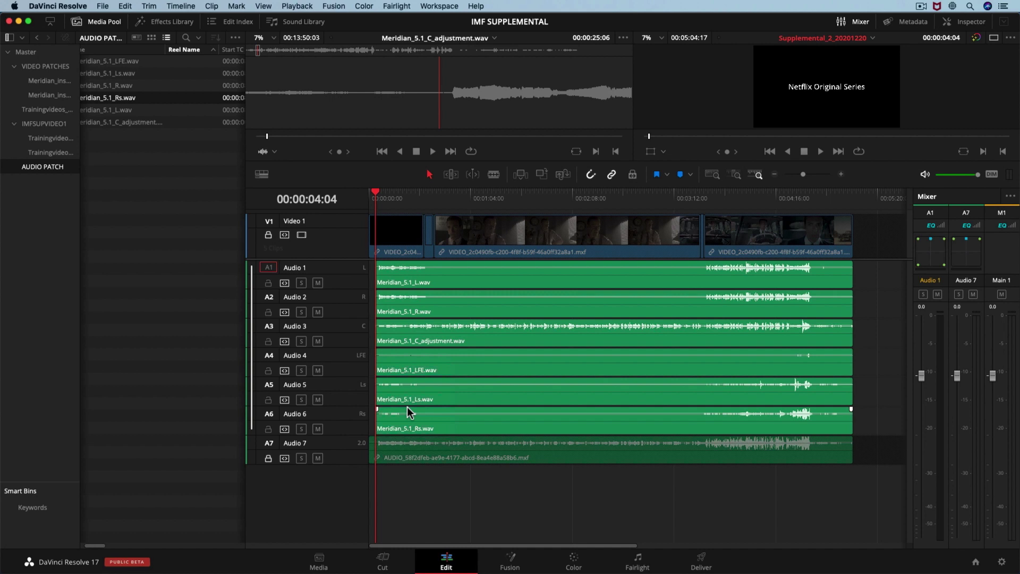
left_click(852, 195)
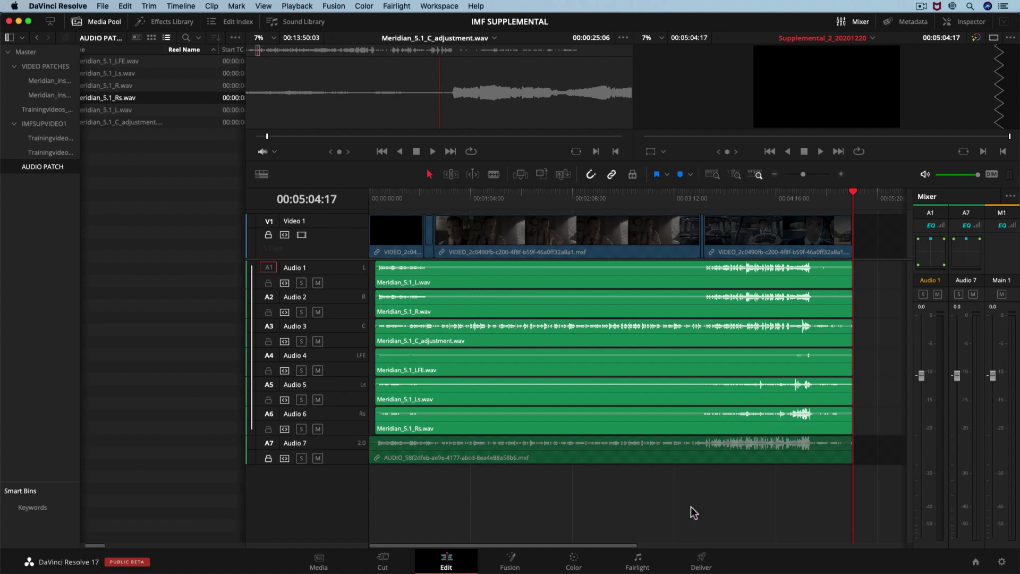
On the Deliver page, apply the IMF Netflix render preset and set the output folder to IMFSUPAUDIO2.
left_click(701, 565)
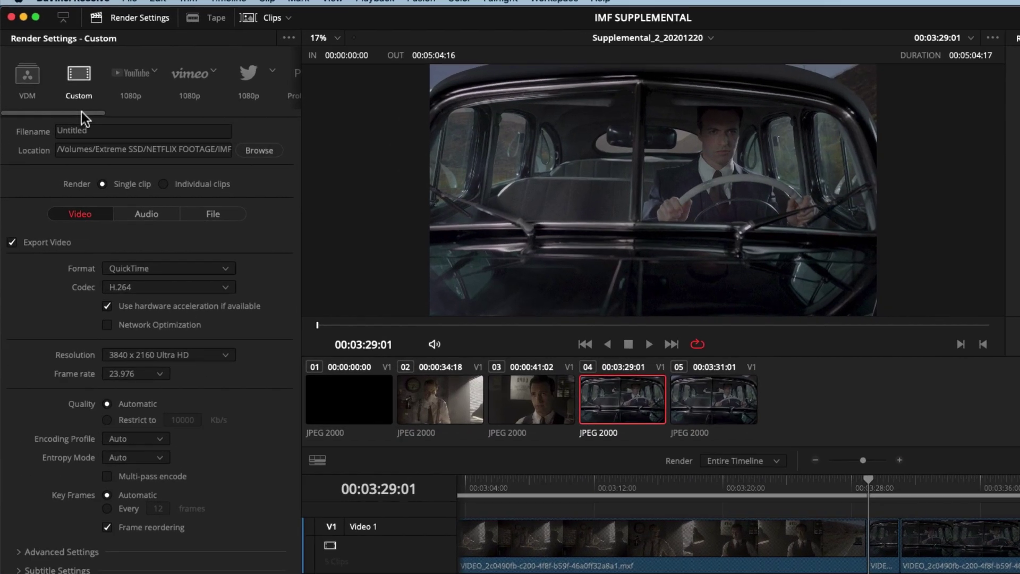
left_click_drag(81, 112, 188, 90)
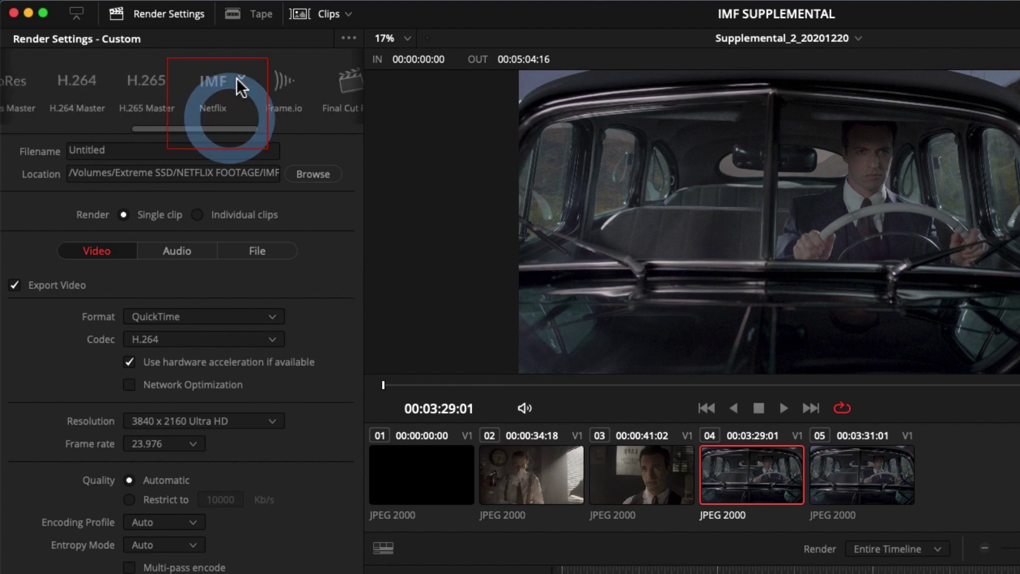
left_click(241, 80)
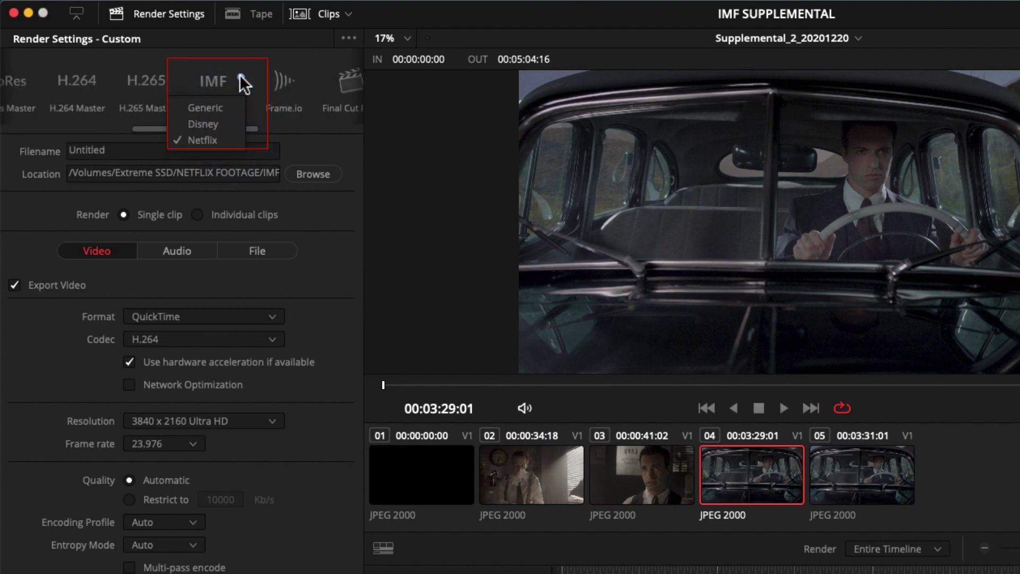
left_click(206, 133)
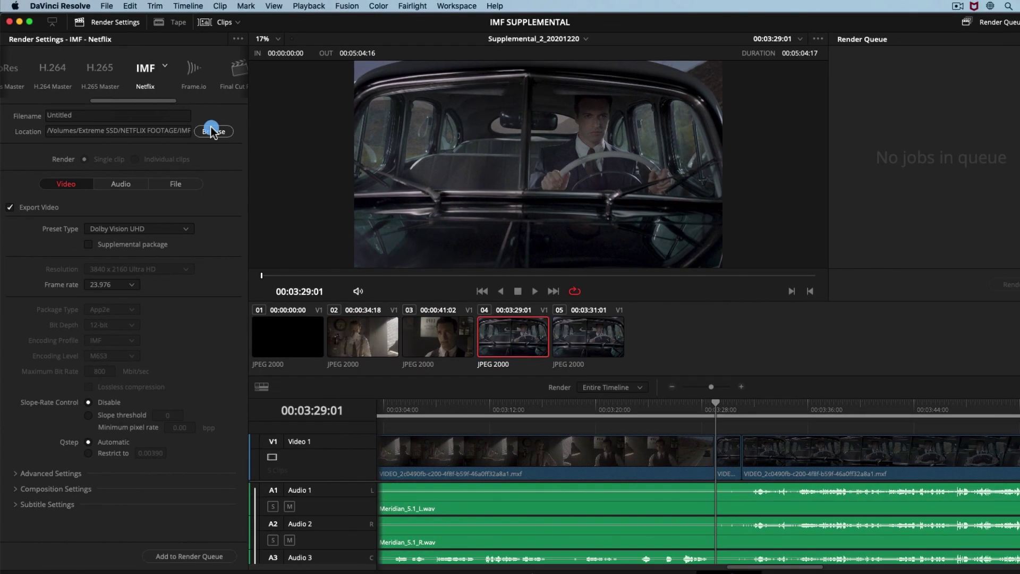
left_click(313, 174)
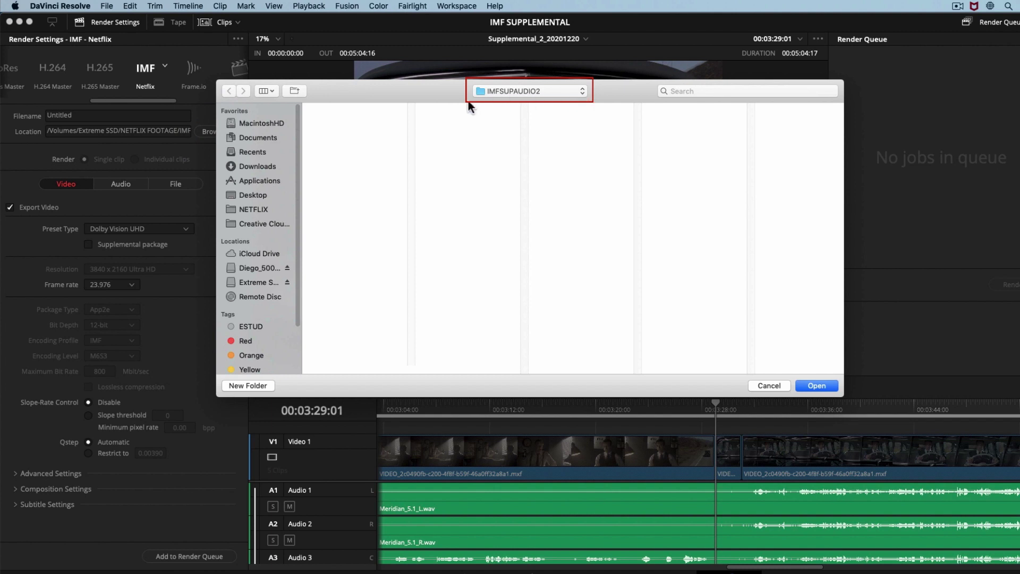
left_click(818, 384)
Replace Untitled with the long episode file name ending _20201012_CPLID and review its parts.
double_click(62, 116)
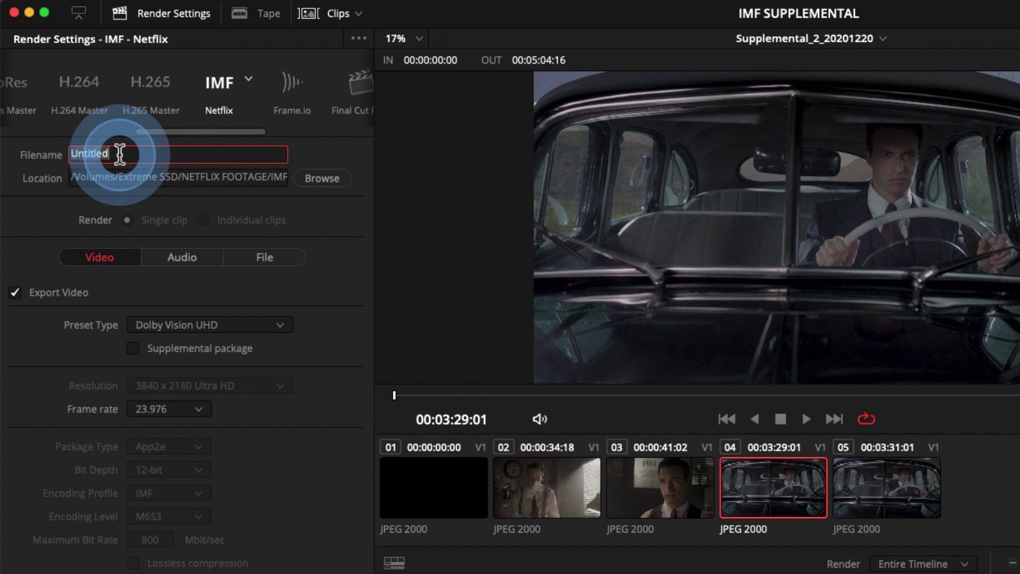
key("super+v")
left_click(120, 154)
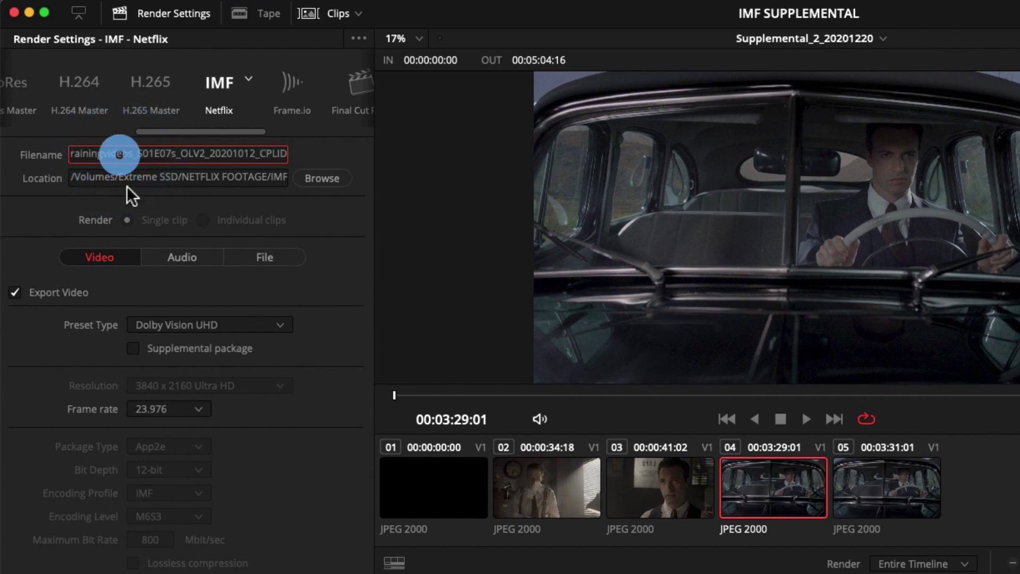
left_click(132, 154)
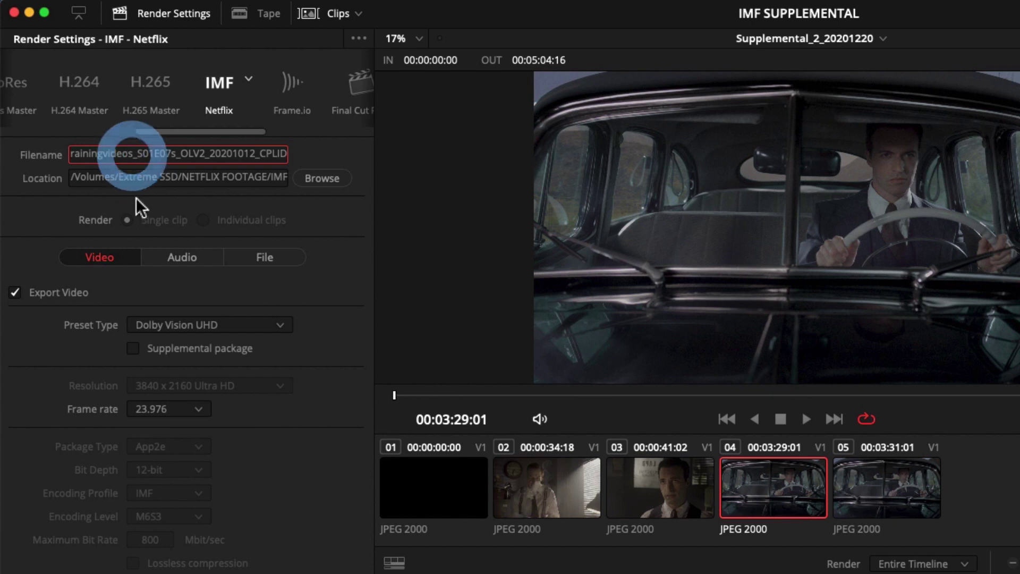
left_click(167, 154)
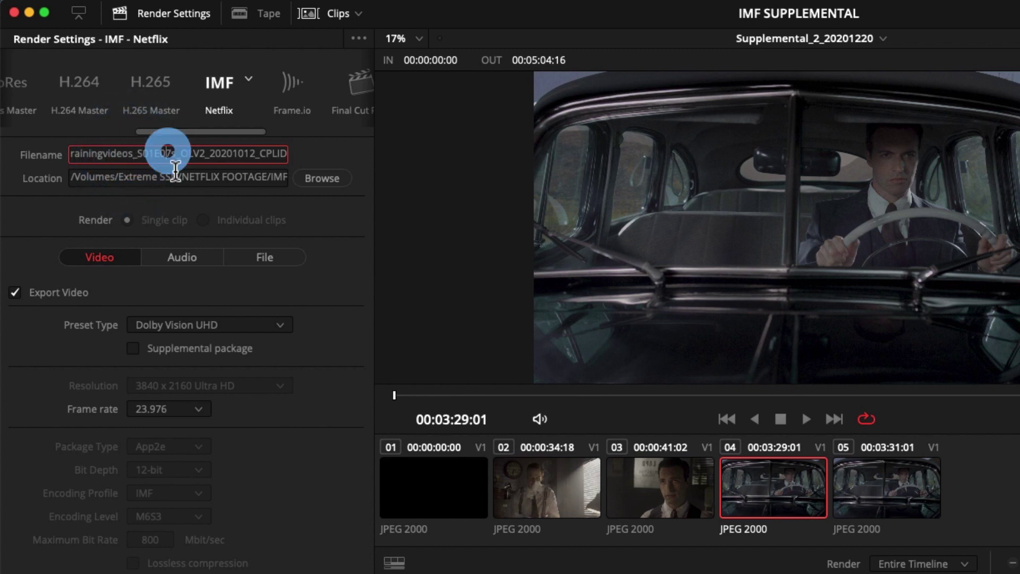
left_click(199, 154)
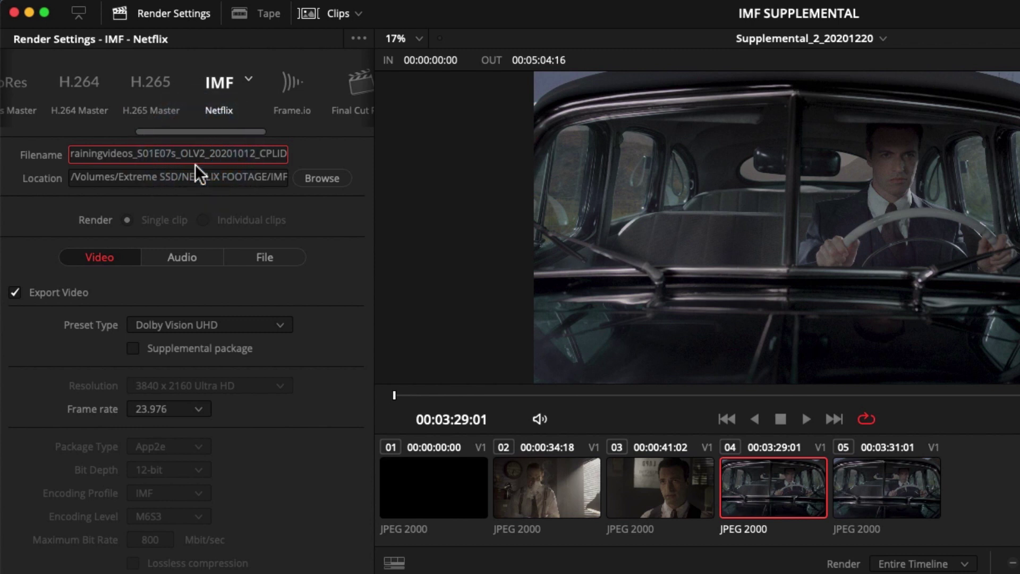
left_click(221, 153)
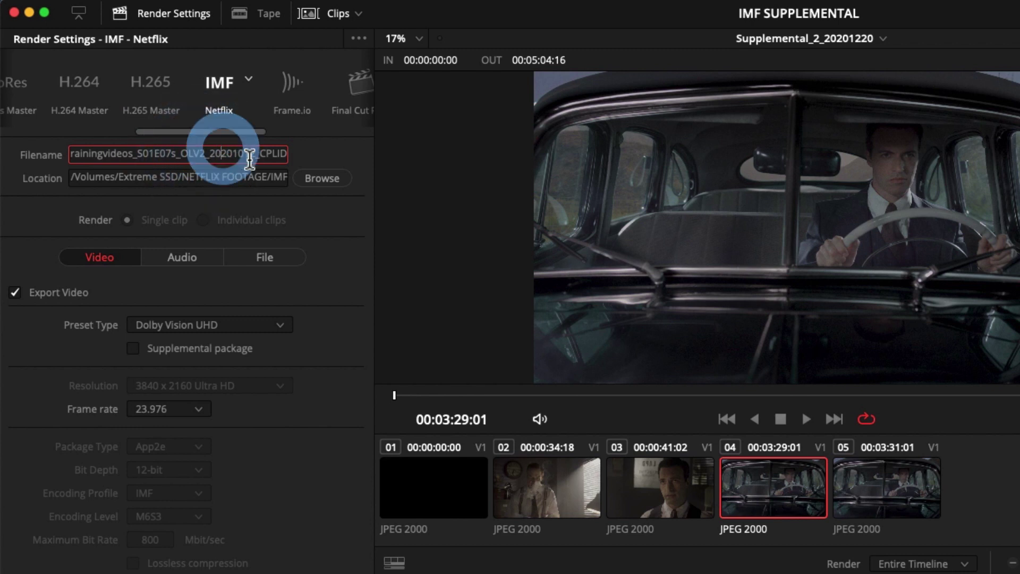
left_click(277, 154)
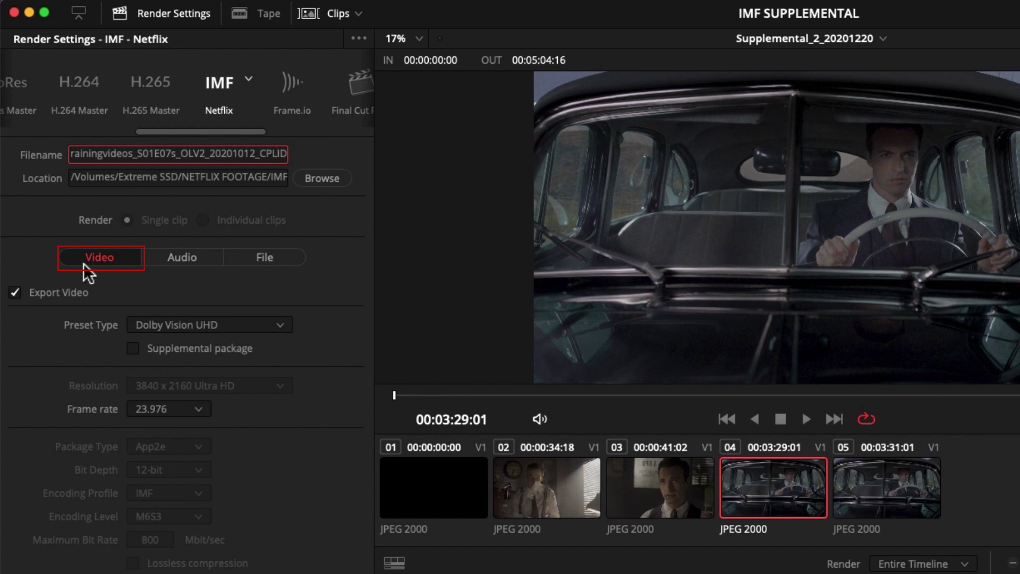
Mark the render as a Supplemental package and change Content kind from ADV - Advertisement to EPS - Episode.
left_click(111, 260)
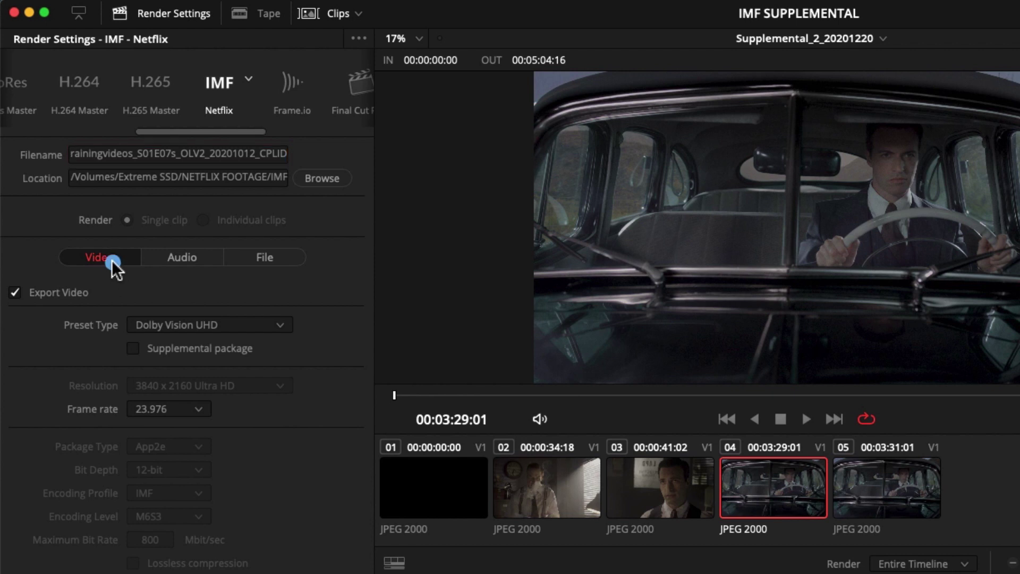
left_click(124, 348)
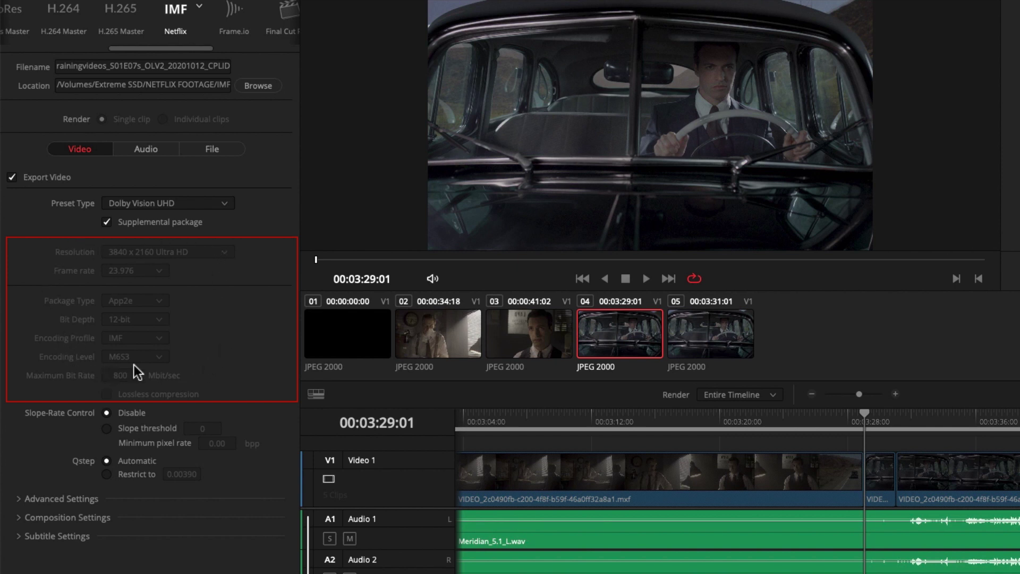
left_click(18, 518)
scroll(87, 511, "down", 5)
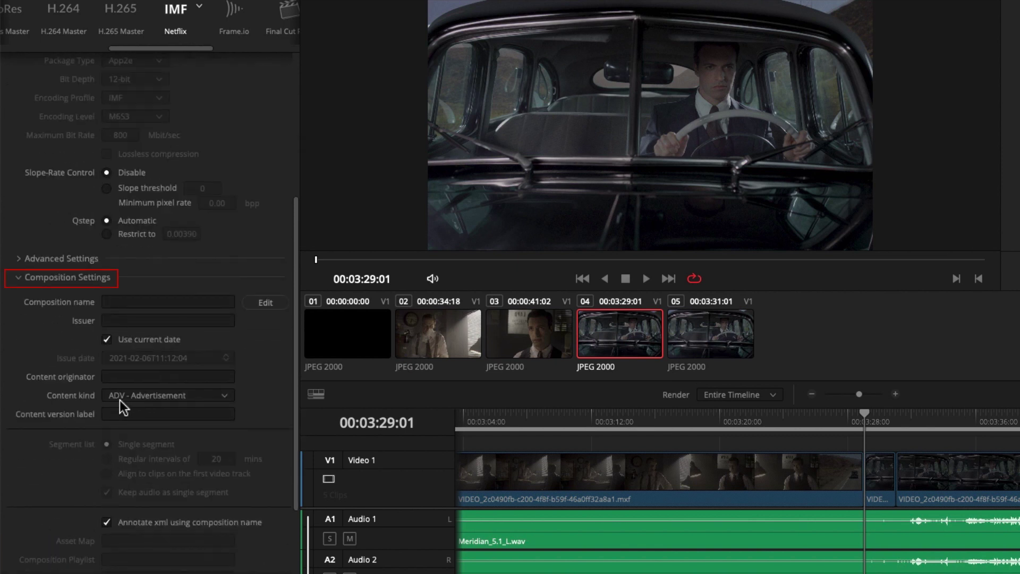
left_click(225, 397)
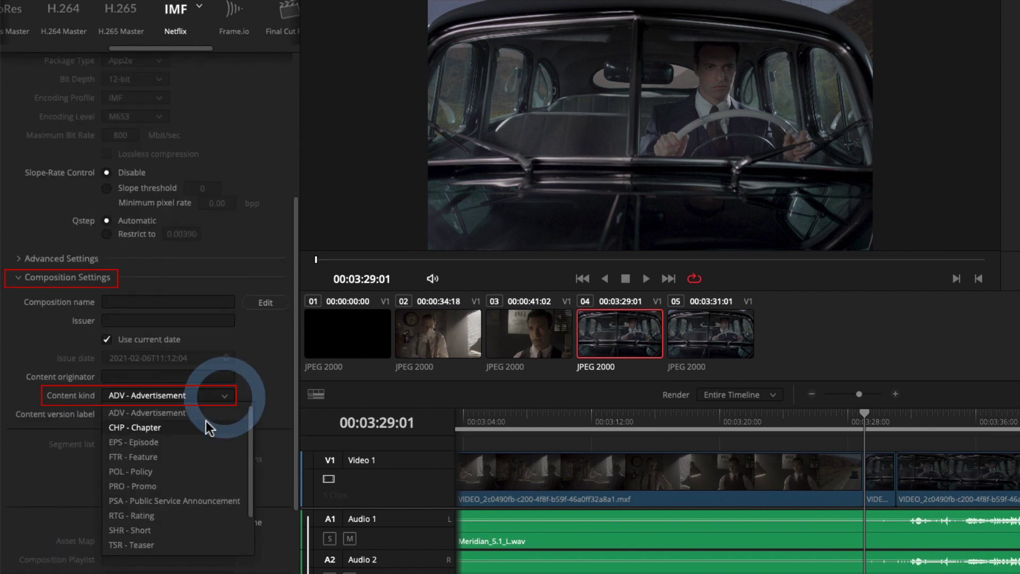
left_click(186, 448)
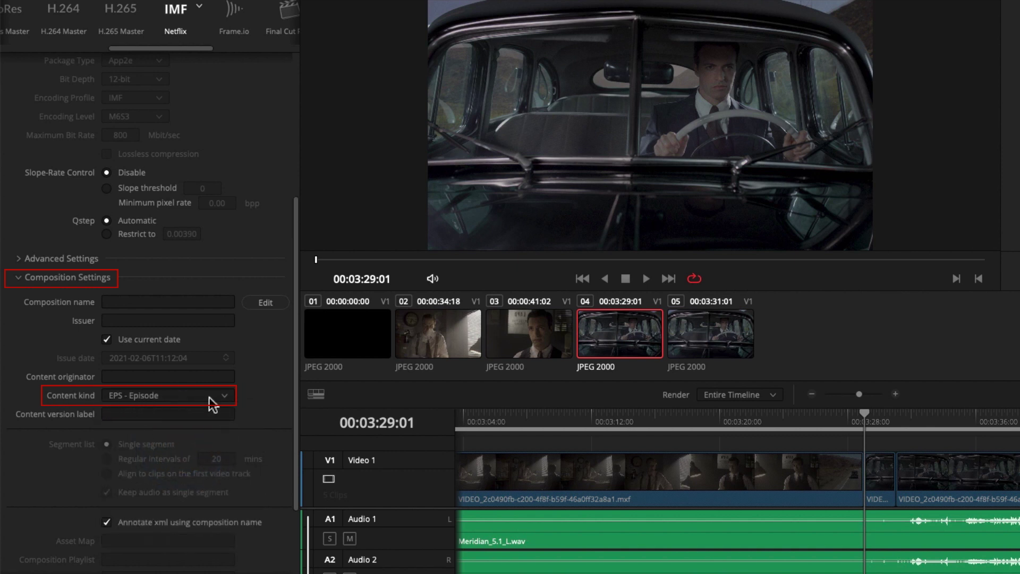
scroll(207, 403, "up", 5)
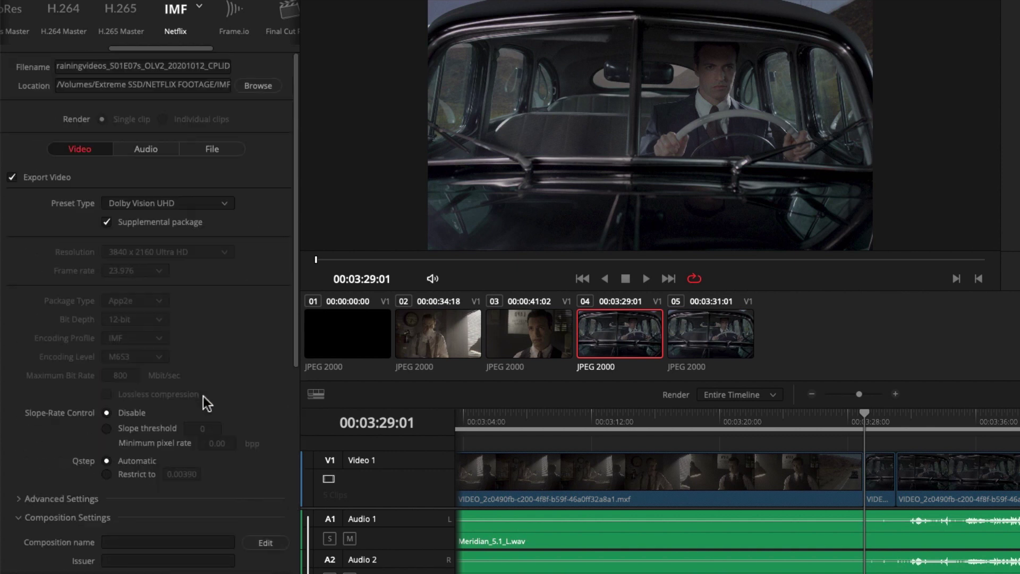
Set the Linear PCM audio outputs to timeline track 1 as 5.1 and track 7 as stereo, cancelling the metadata dialog.
left_click(155, 152)
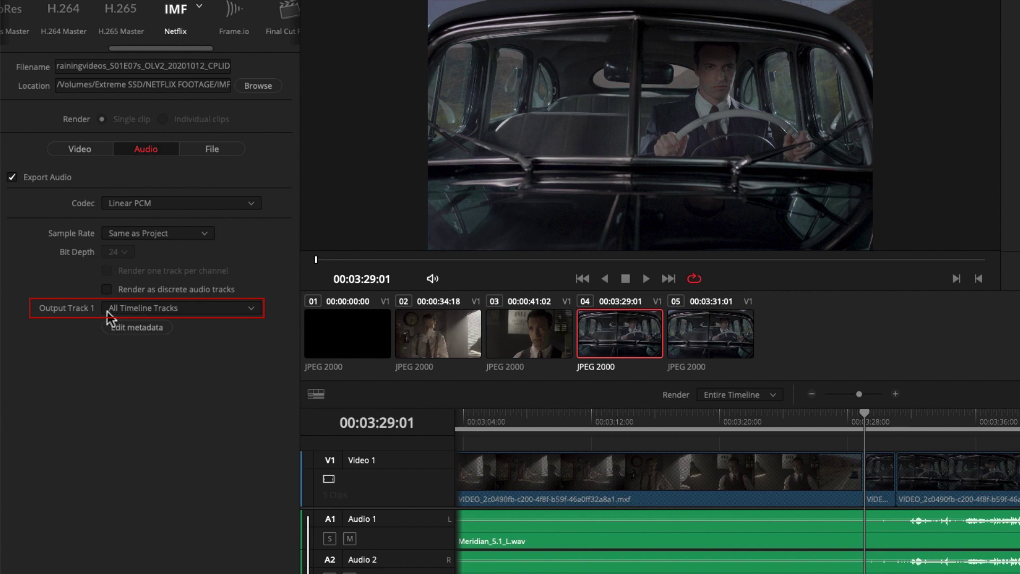
left_click(158, 311)
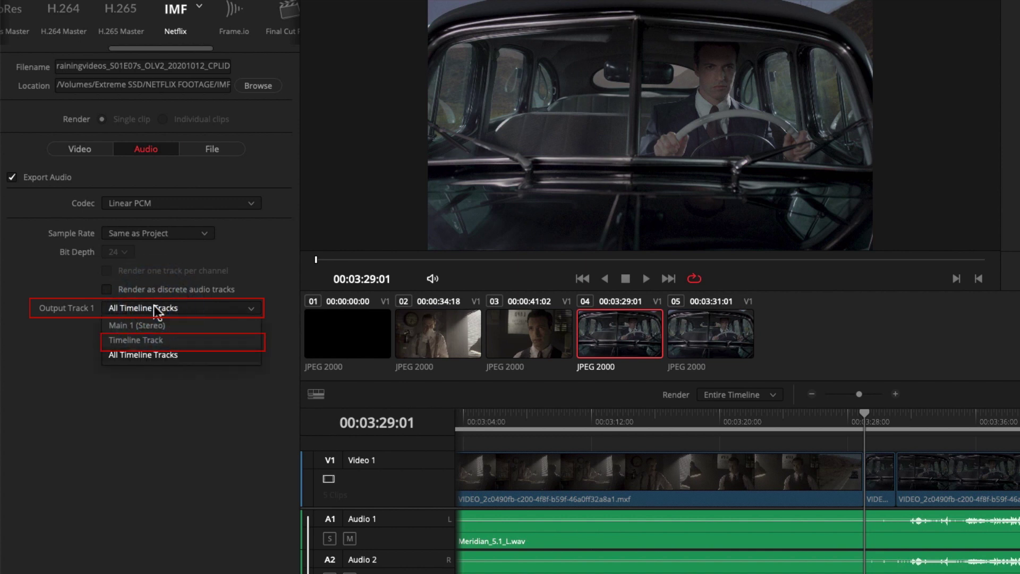
left_click(158, 340)
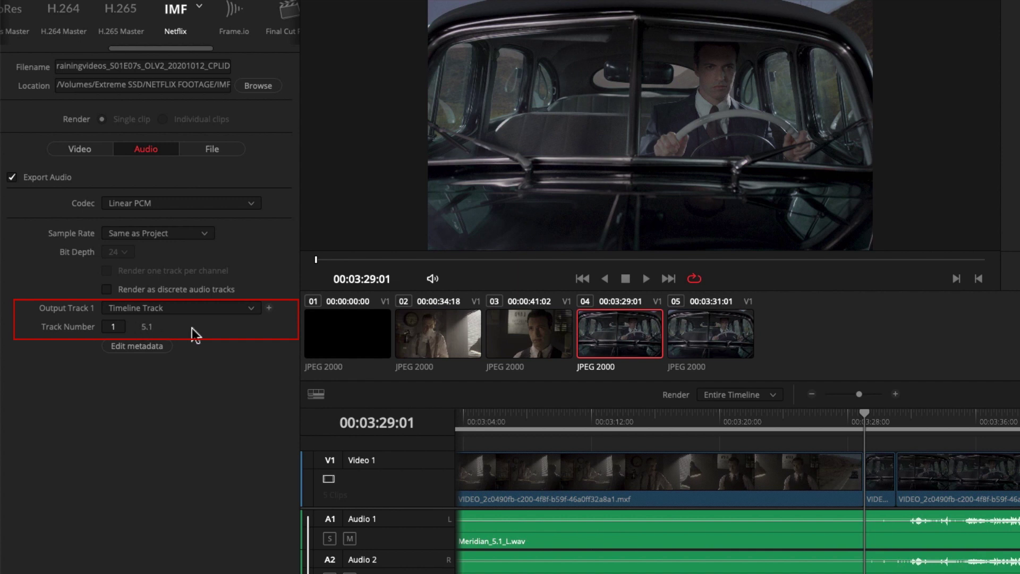
left_click(268, 308)
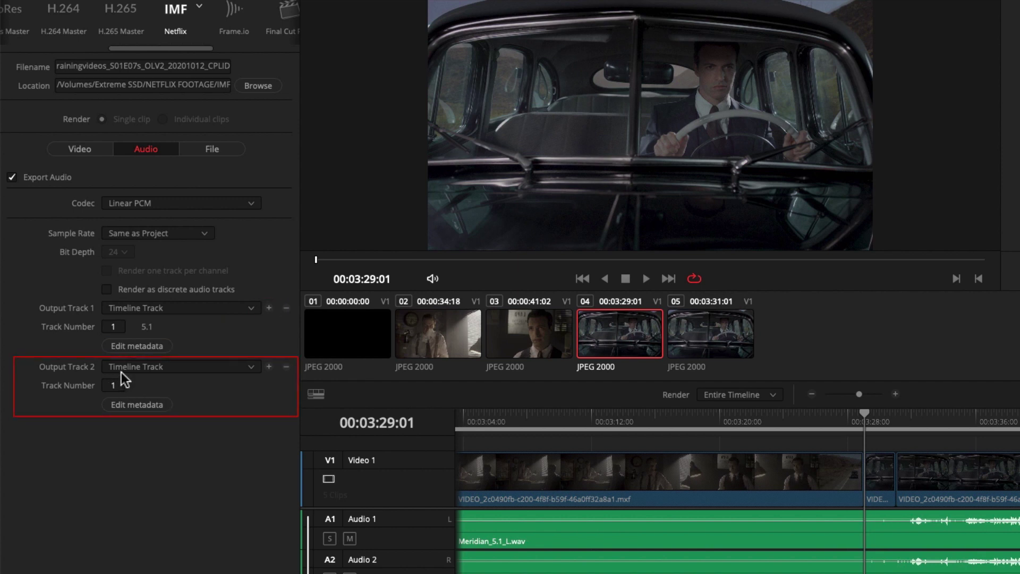
left_click_drag(120, 380, 127, 381)
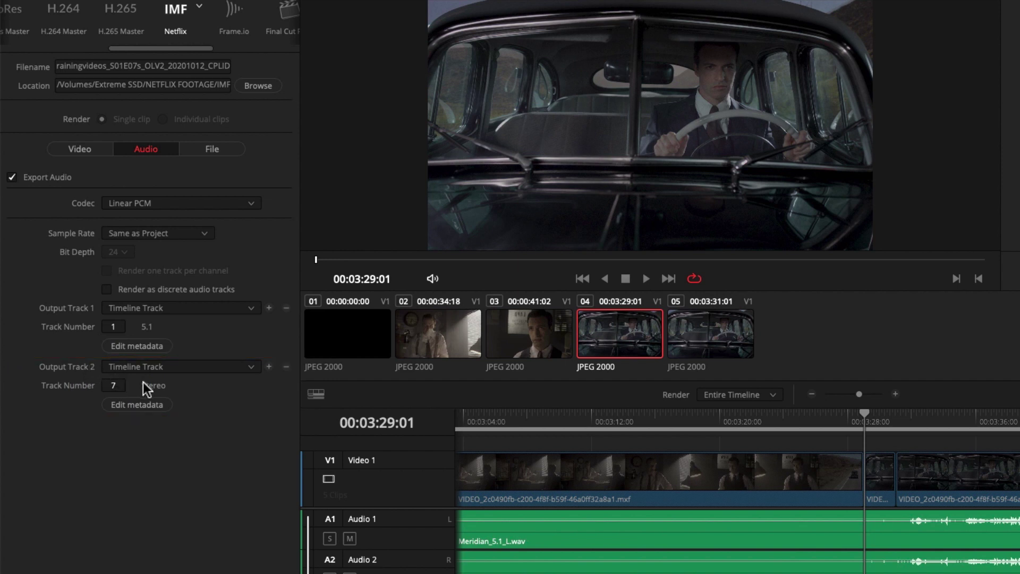
left_click(144, 346)
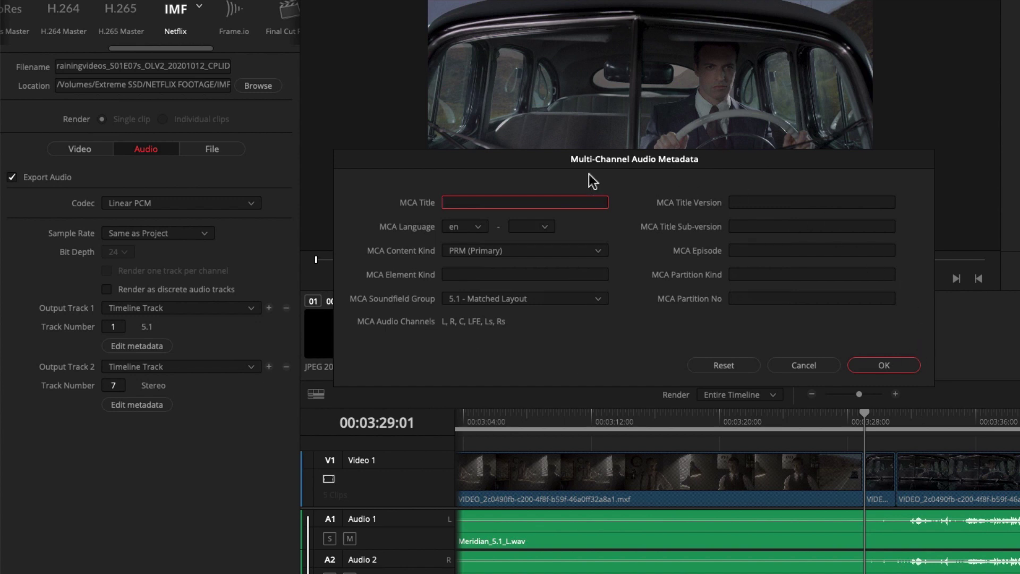
left_click(817, 369)
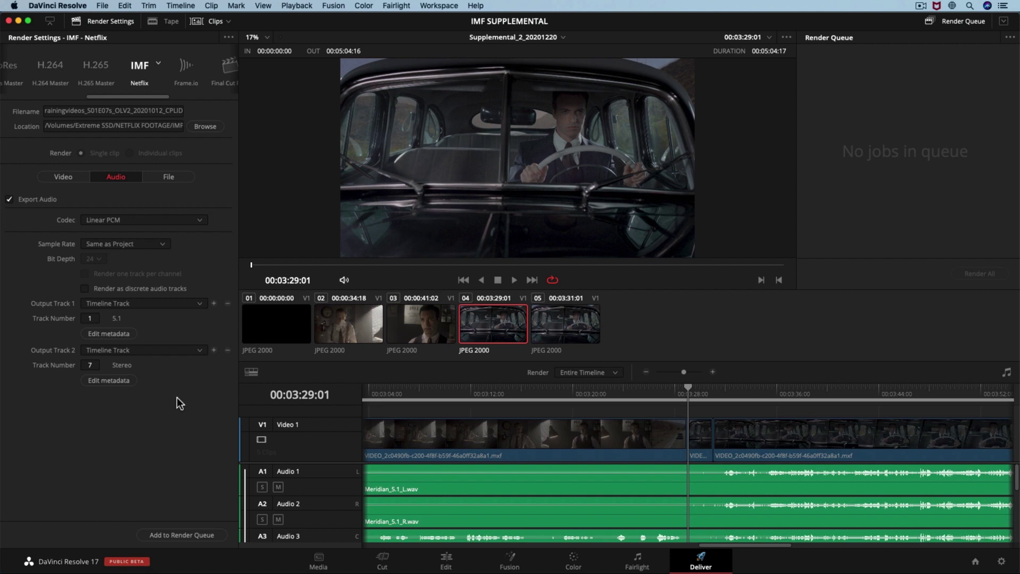
Queue the IMF SUPPLEMENTAL job and render it to completion, zooming the timeline out.
left_click(196, 534)
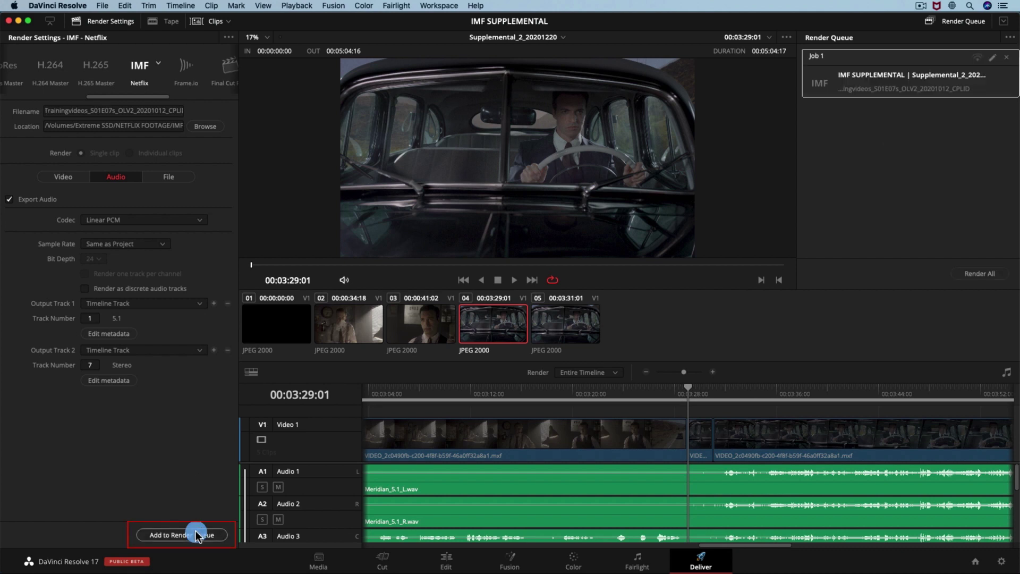
left_click(976, 274)
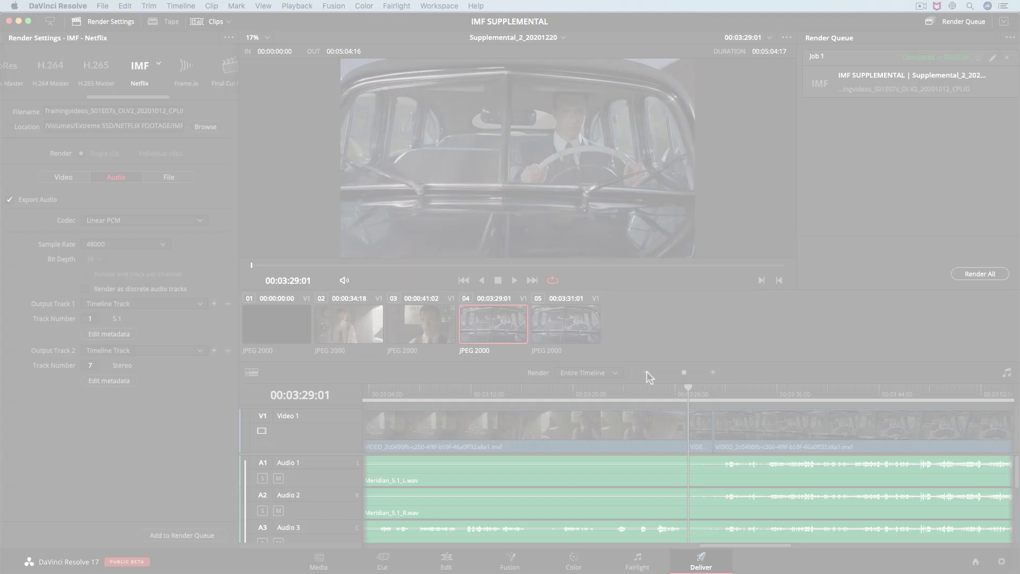
left_click(646, 372)
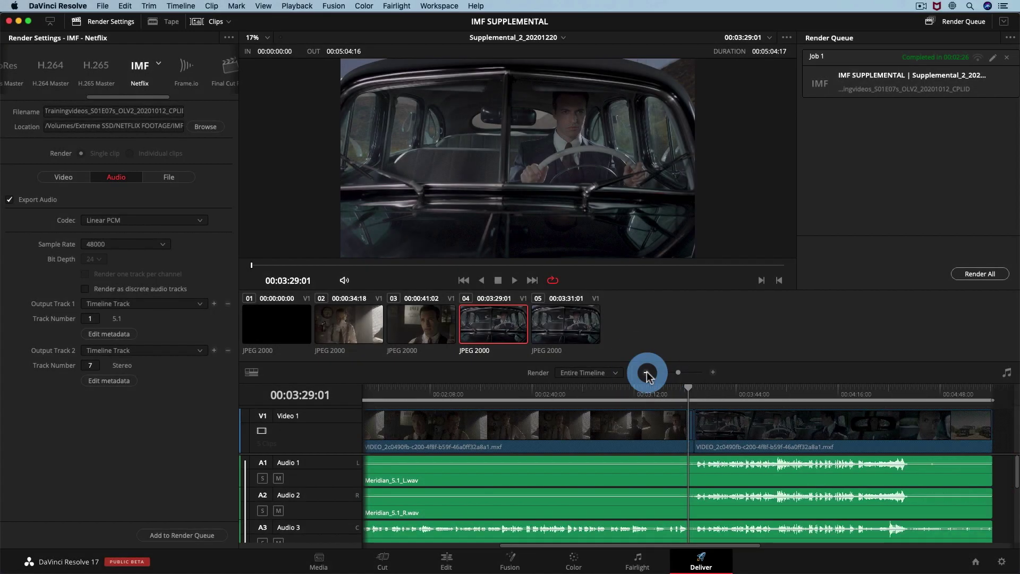
left_click(646, 372)
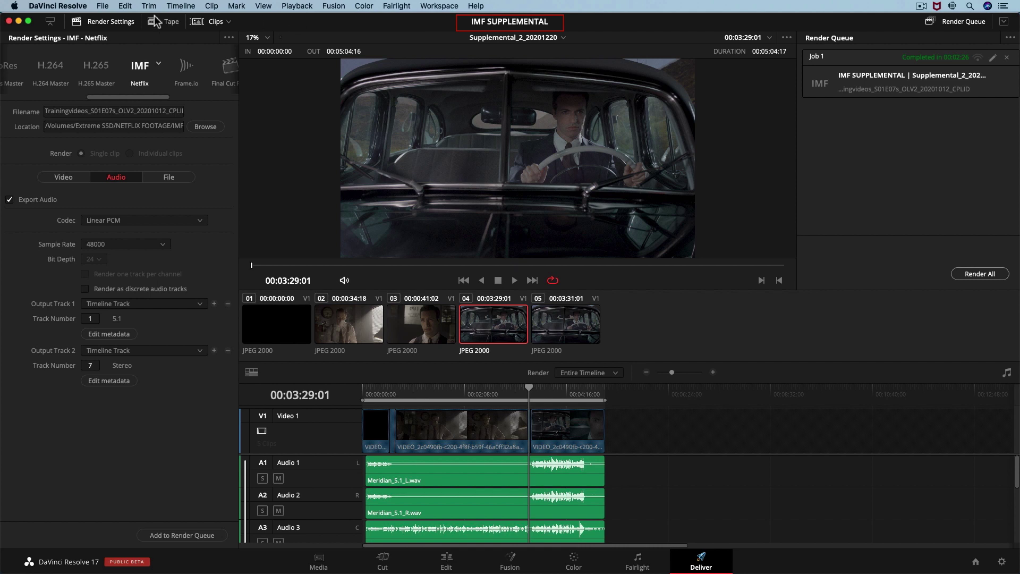
left_click(104, 6)
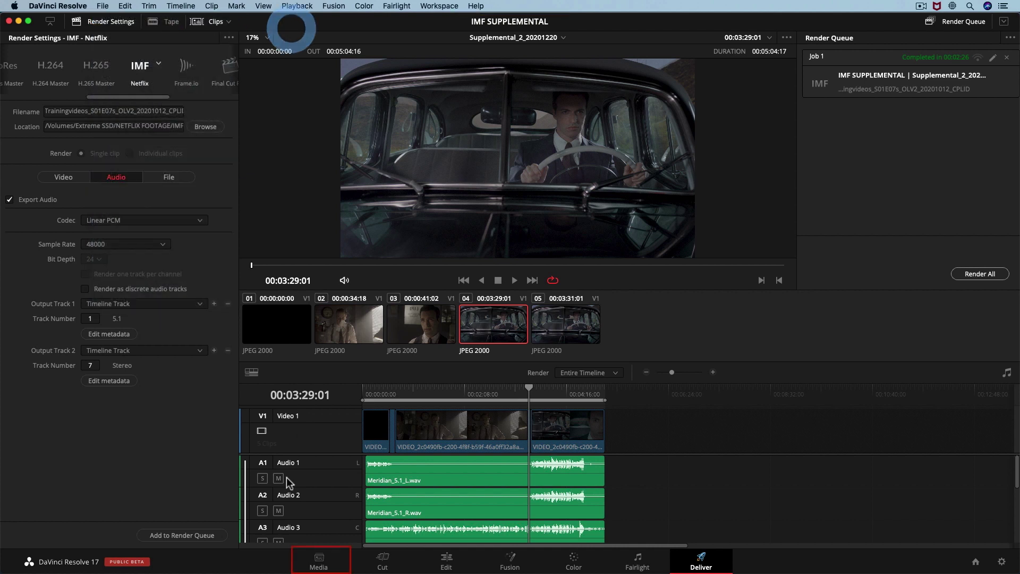
Import Trainingvideos_S01E07s_OLV2_20201012_CPLID from IMFSUPAUDIO2 into the Master bin and check its metadata.
left_click(321, 562)
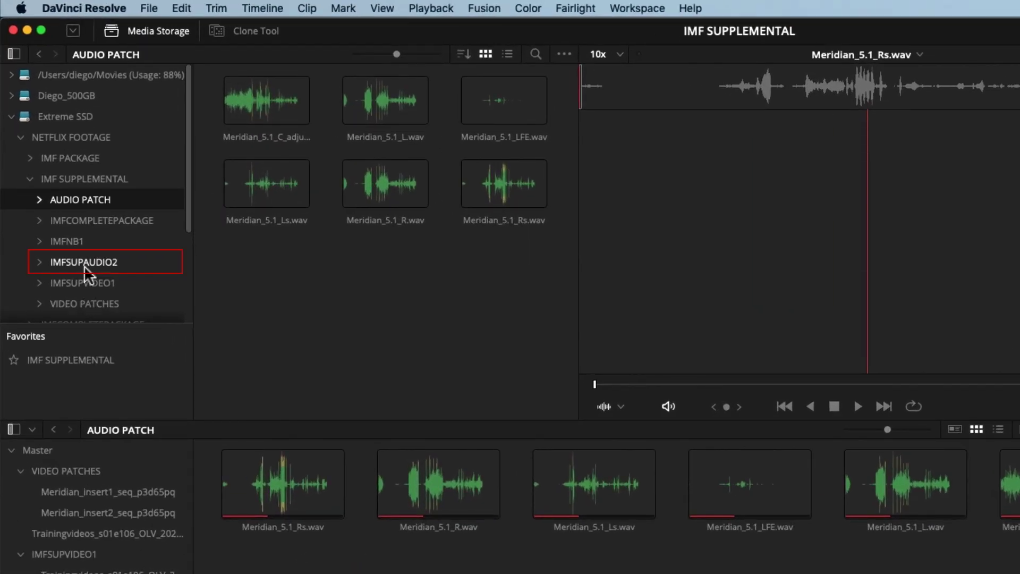
left_click(86, 265)
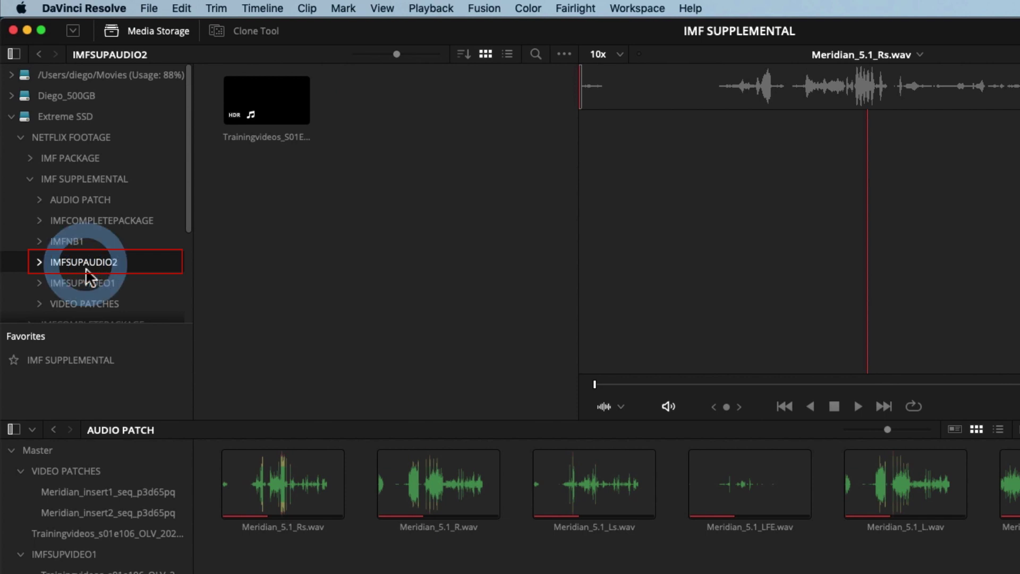
left_click(261, 106)
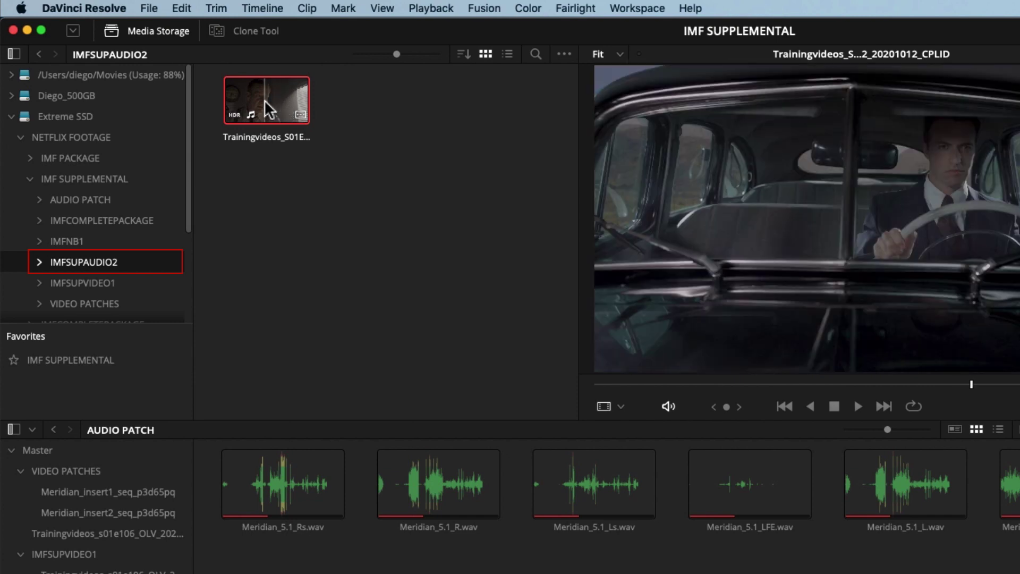
left_click(60, 450)
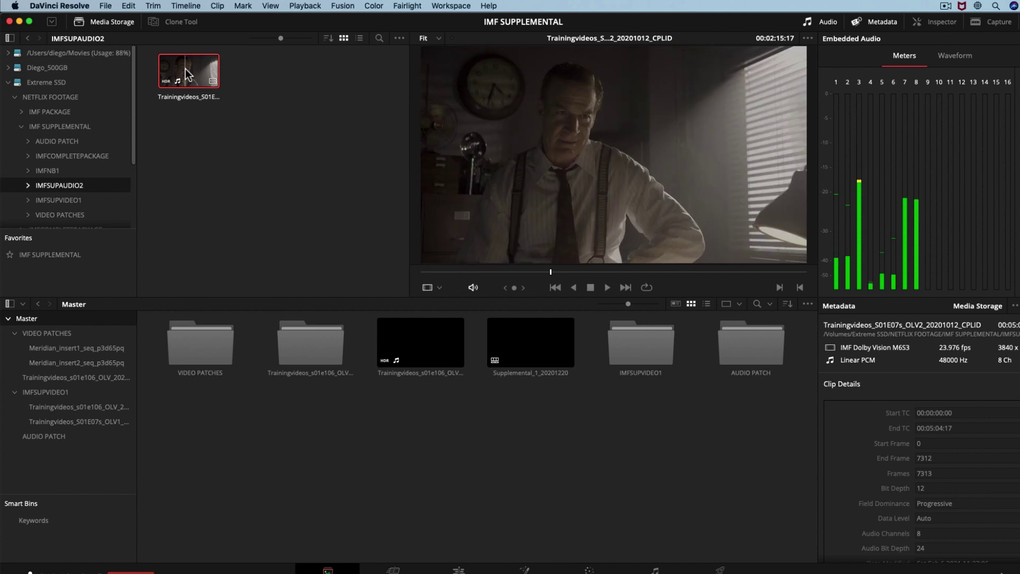
left_click_drag(189, 73, 357, 424)
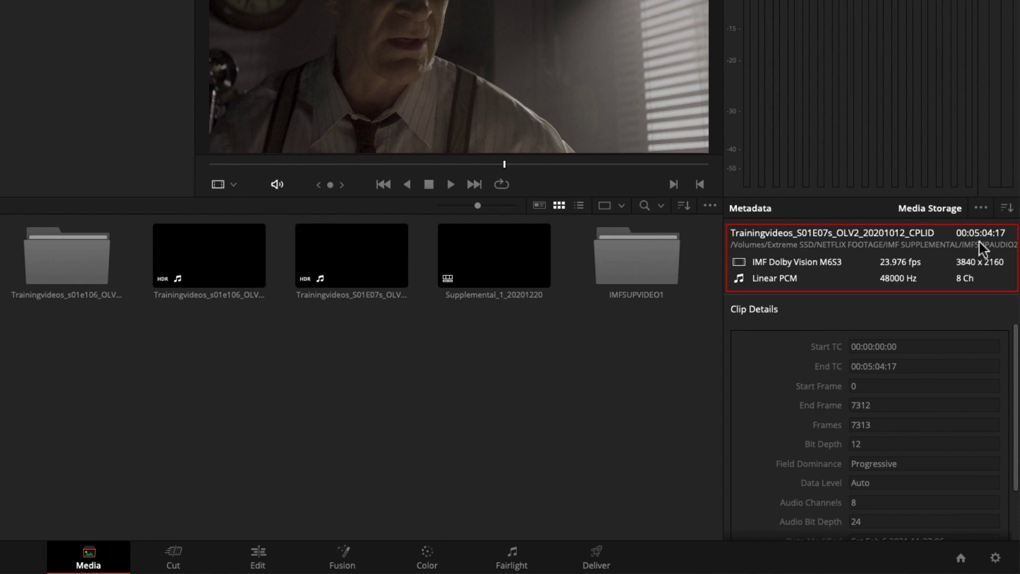
left_click(228, 254)
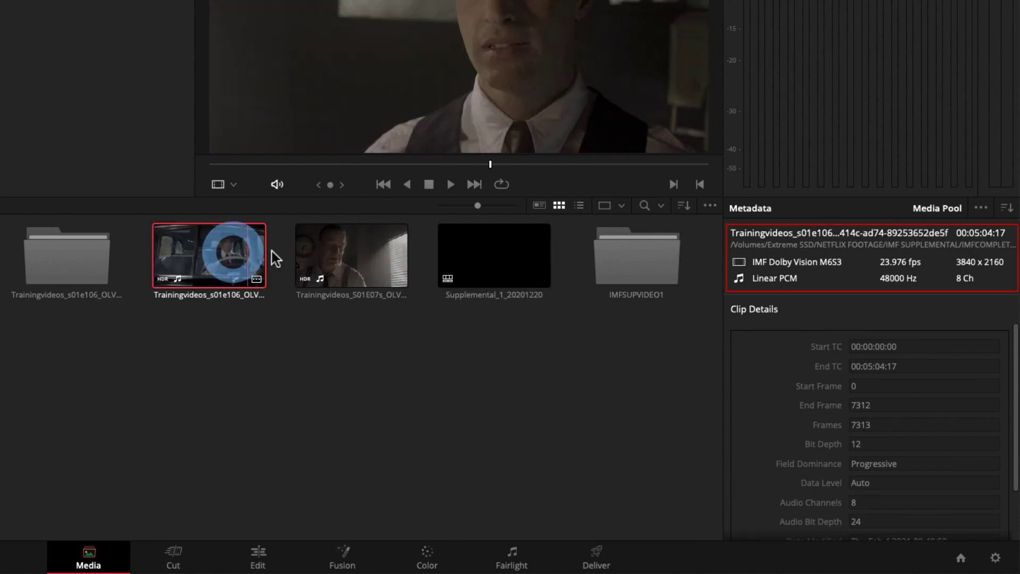
left_click(321, 253)
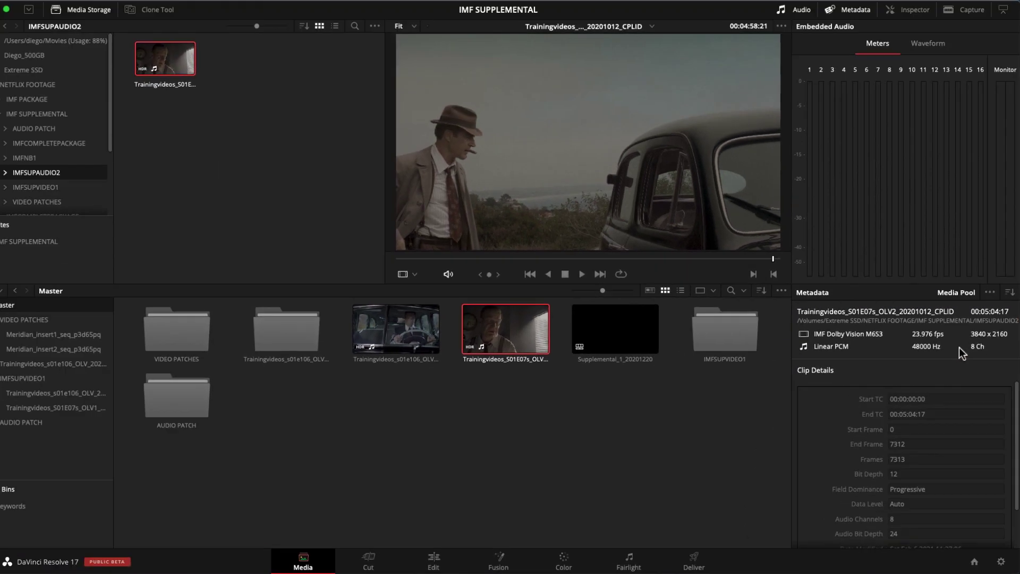
Create a timeline named QCTOREVIEW from the S01E07s package's composition playlist.
right_click(504, 340)
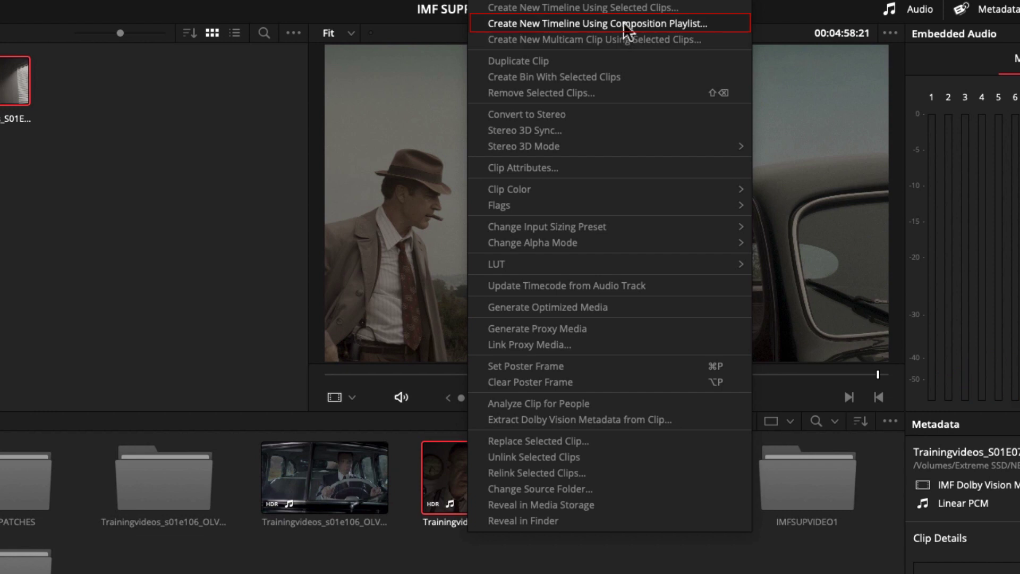
left_click(626, 29)
left_click(501, 381)
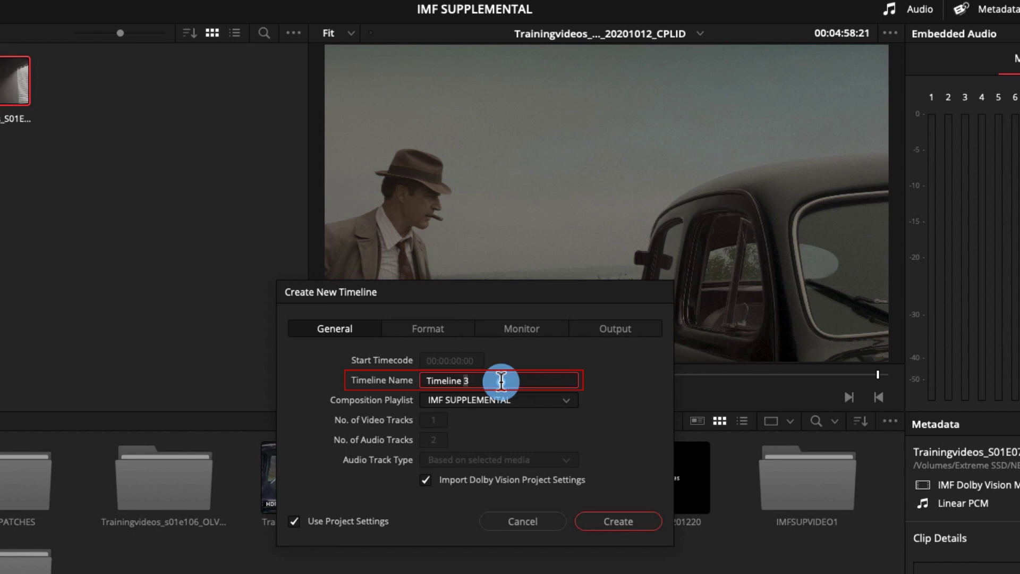
triple_click(501, 381)
type("QCTOREVIEW")
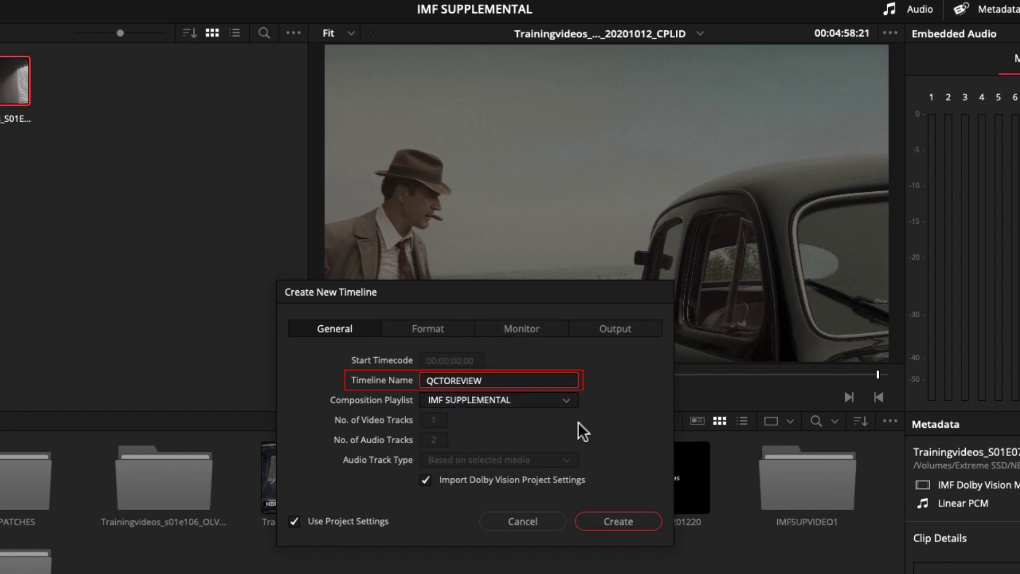
left_click(611, 522)
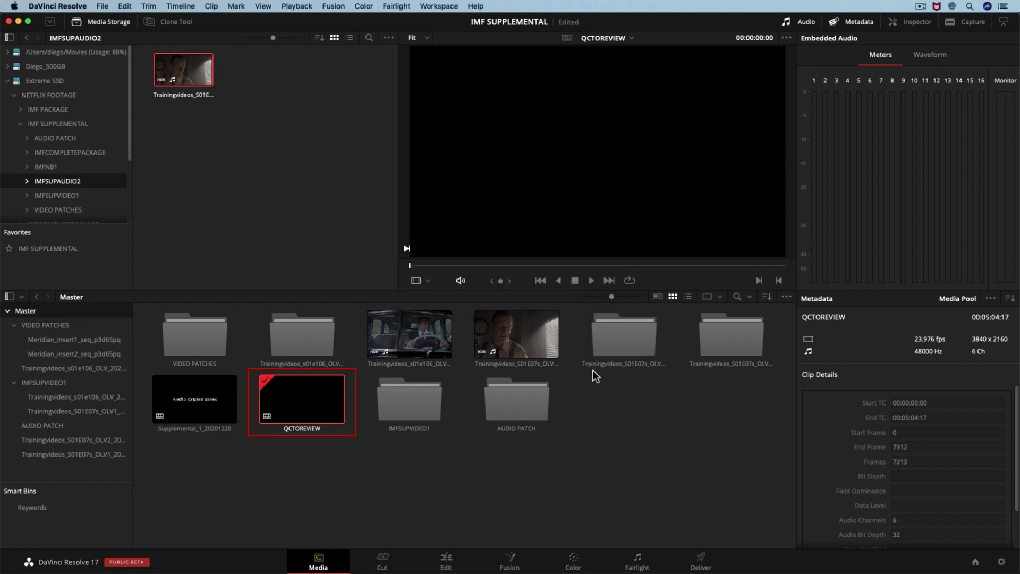
Open the S01E07s_OLV2 bin and list its AUDIO mxf details: 6 channels, 24-bit, 48000 Hz.
left_click(103, 439)
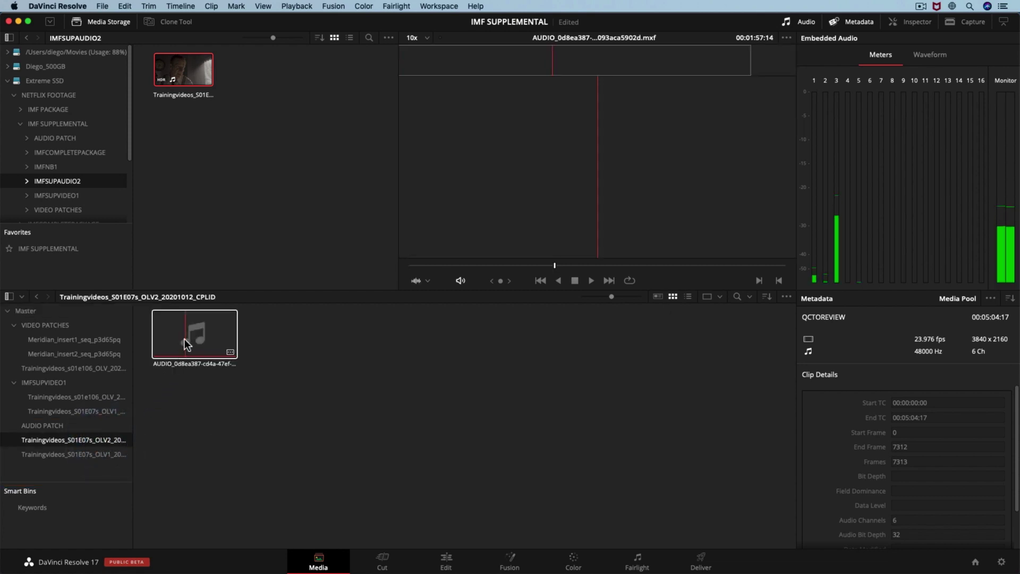
left_click(184, 339)
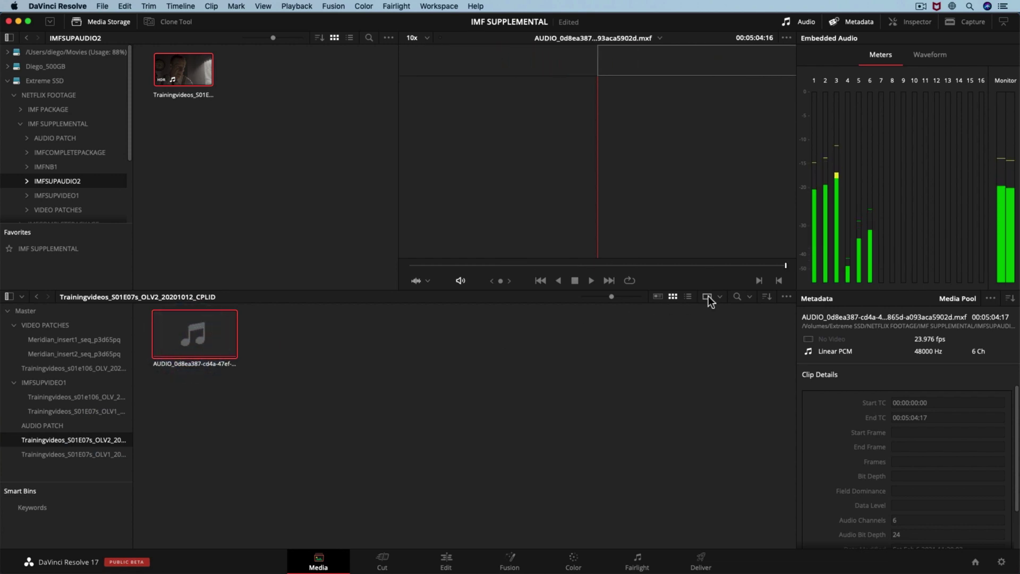
left_click(688, 297)
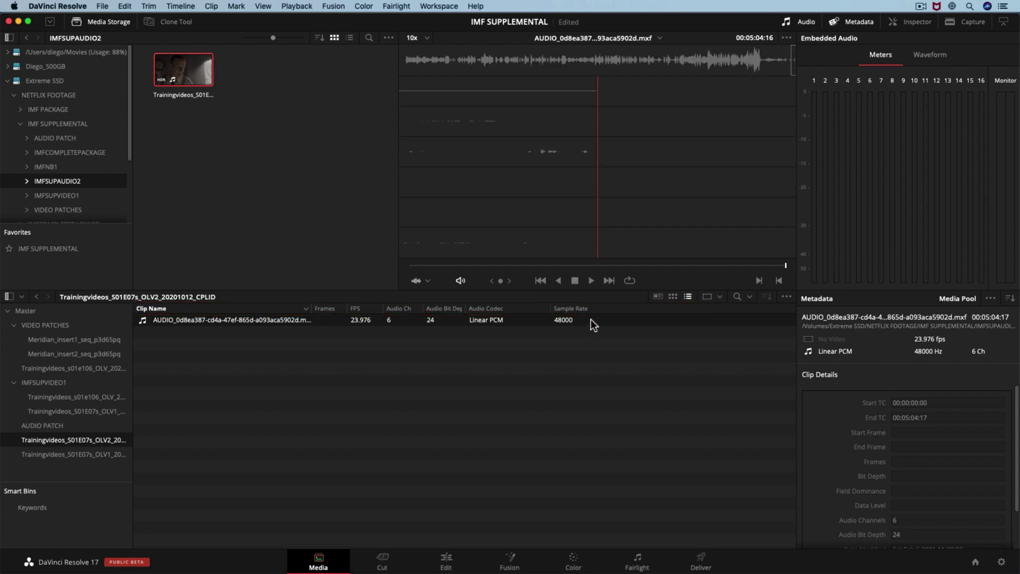
Play back QCTOREVIEW on the Edit page at 00:02:44:02 and 00:04:24:16, then bring Finder's package folder forward.
left_click(448, 562)
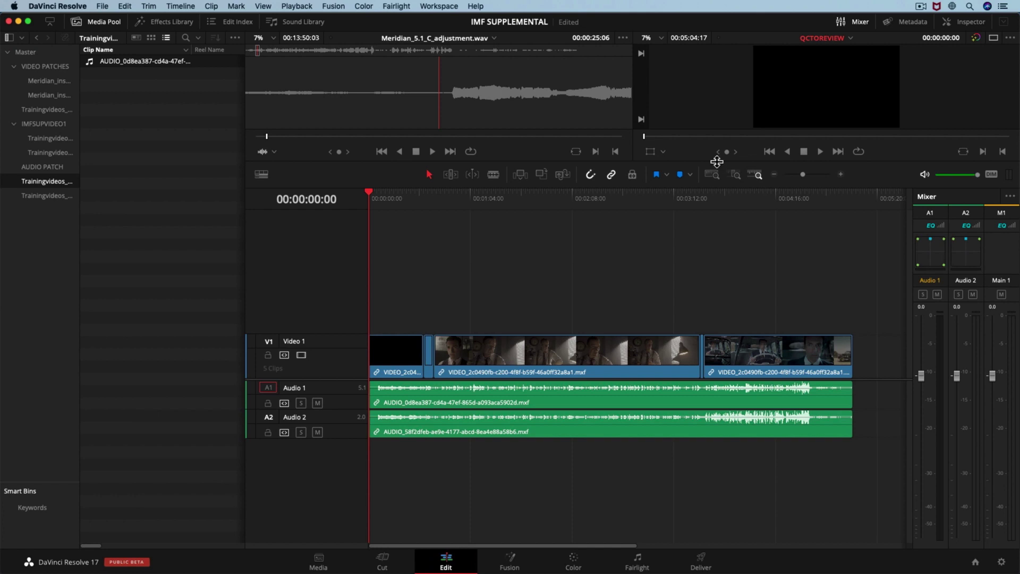
left_click_drag(721, 157, 700, 272)
left_click_drag(400, 317, 400, 319)
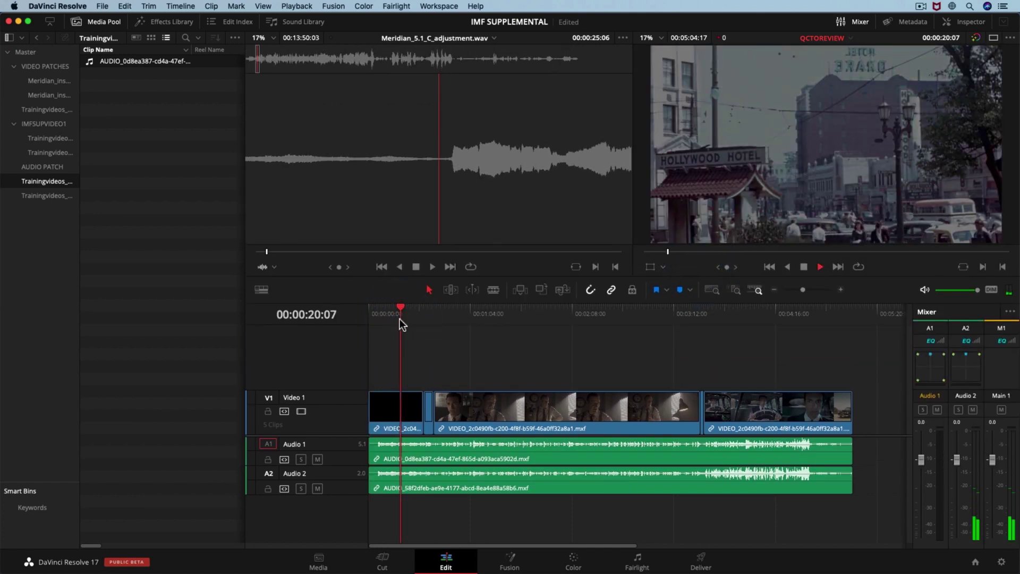
left_click(630, 314)
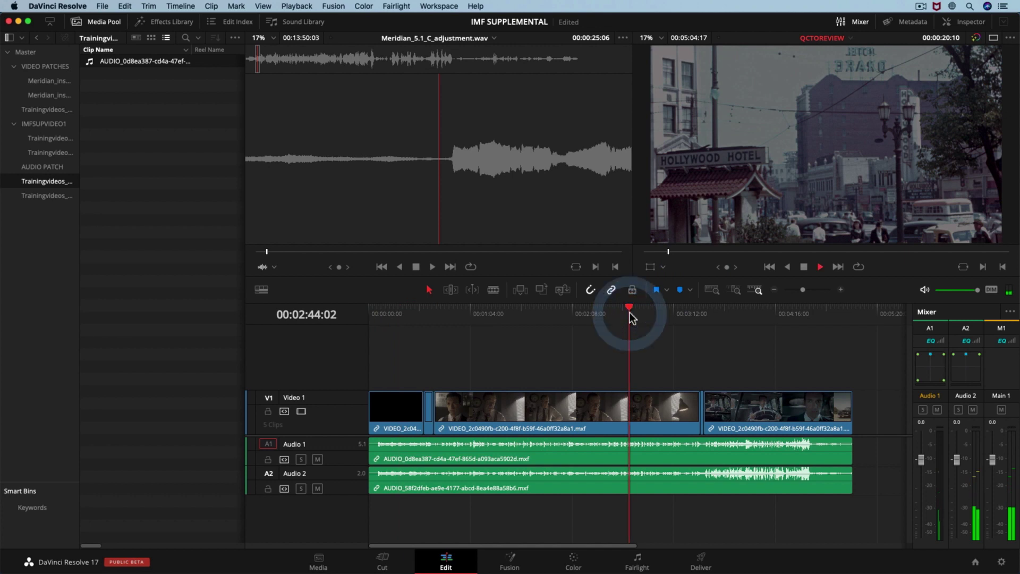
key("space")
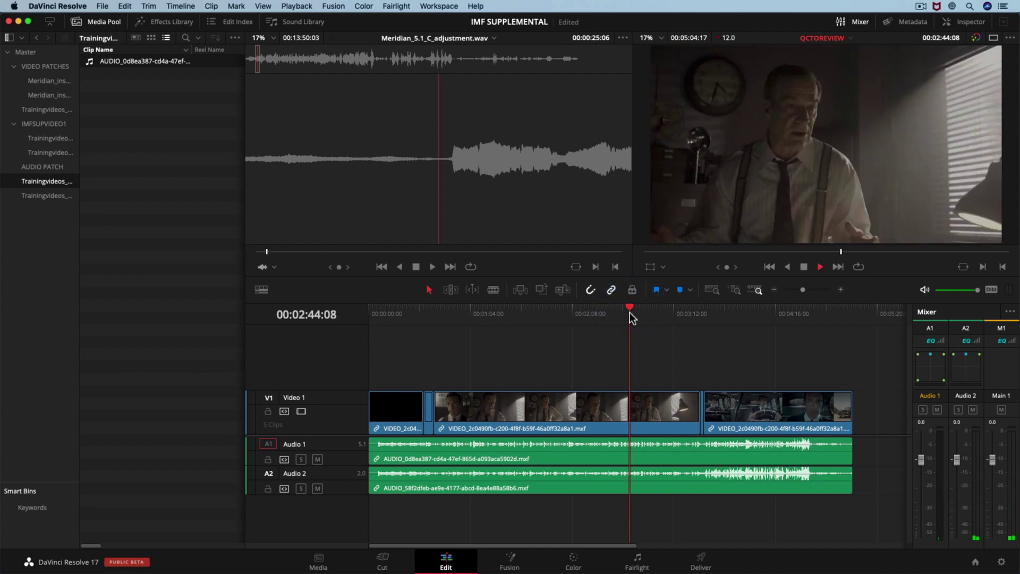
left_click(788, 308)
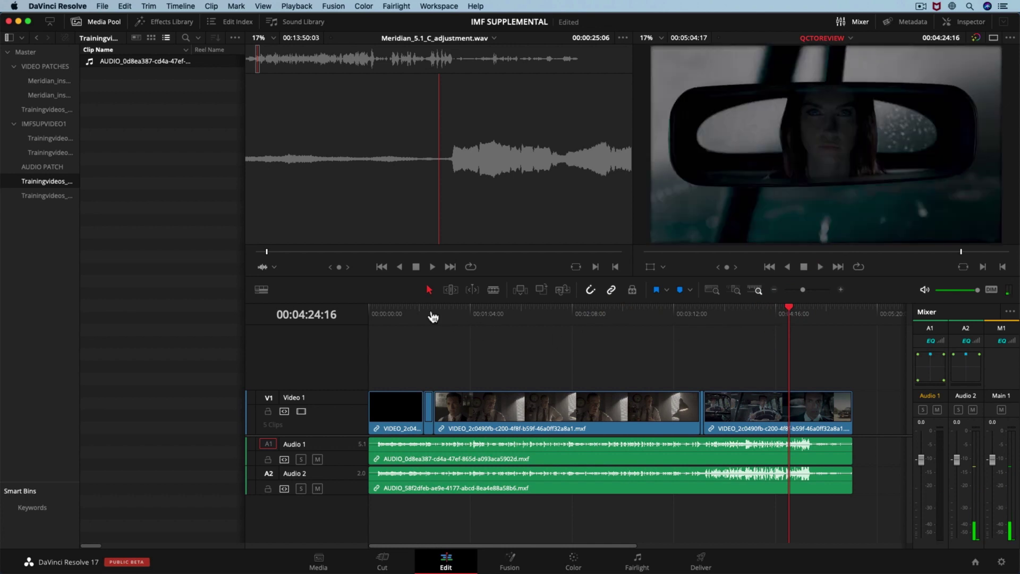
key("super+Tab")
left_click(596, 297)
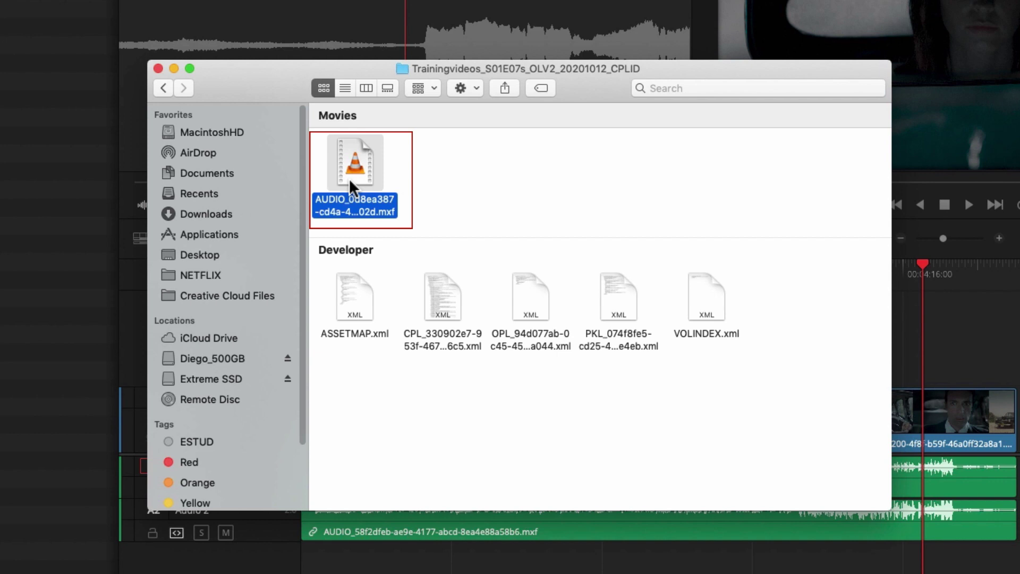
Inspect the package's ASSETMAP, CPL, OPL, PKL and VOLINDEX xml files one after another in Finder.
left_click(364, 305)
left_click(444, 304)
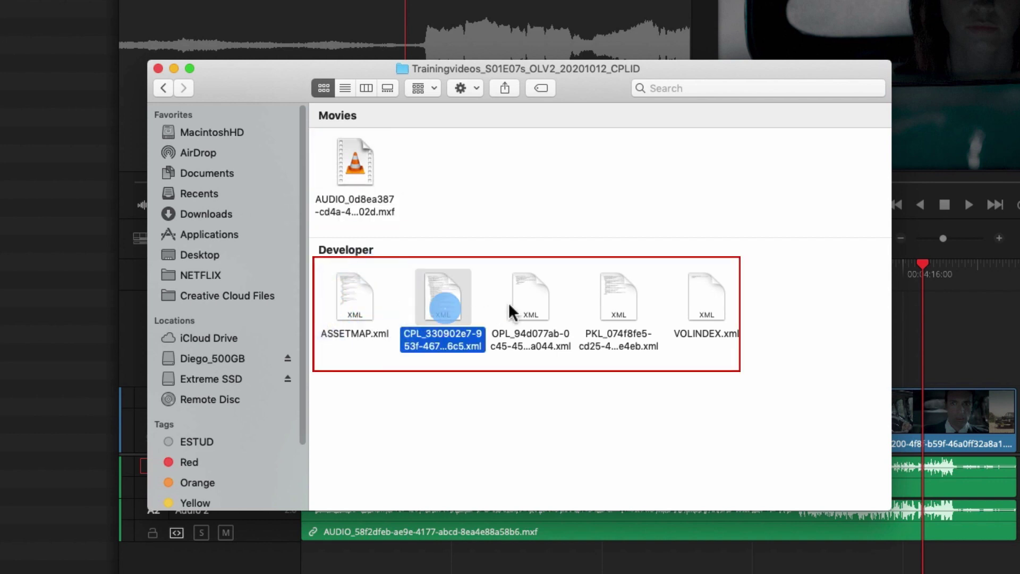
left_click(527, 300)
left_click(618, 300)
left_click(720, 298)
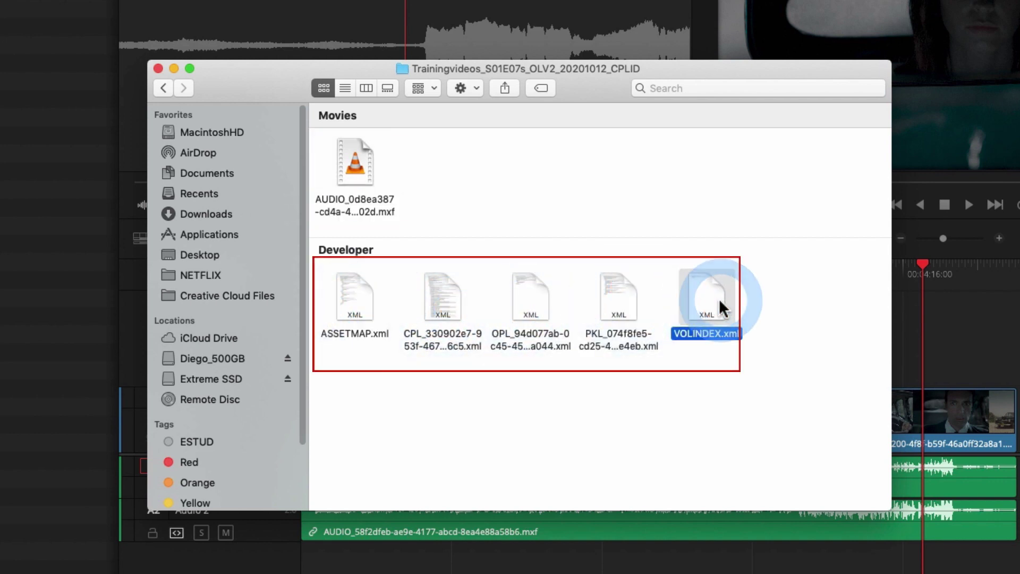